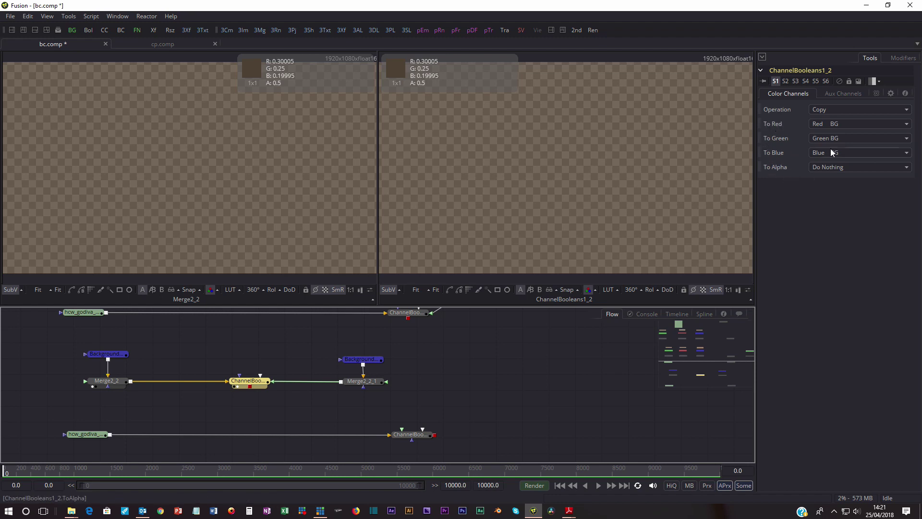
Step: Review the available operations and the auxiliary channel mappings of the ChannelBooleans1_2 node
{"action": "left_click", "coordinate": [877, 107]}
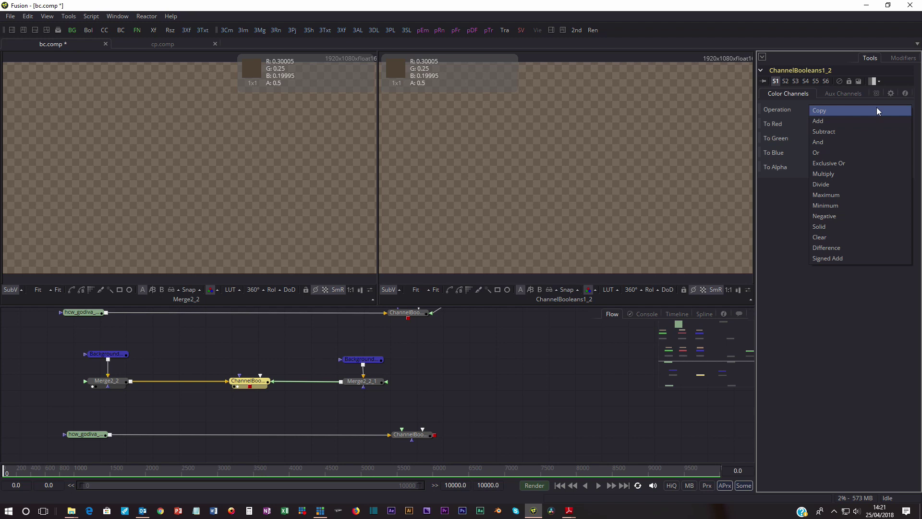
{"action": "left_click", "coordinate": [813, 330]}
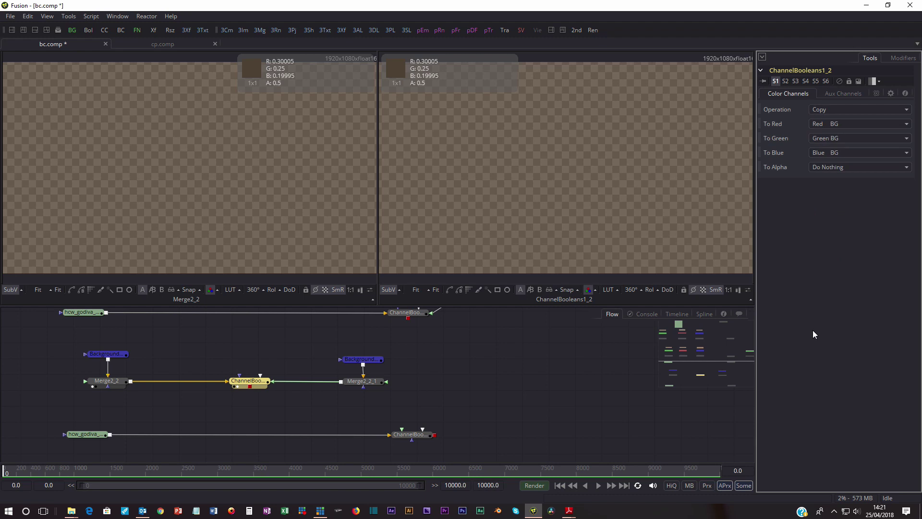
{"action": "left_click", "coordinate": [840, 94]}
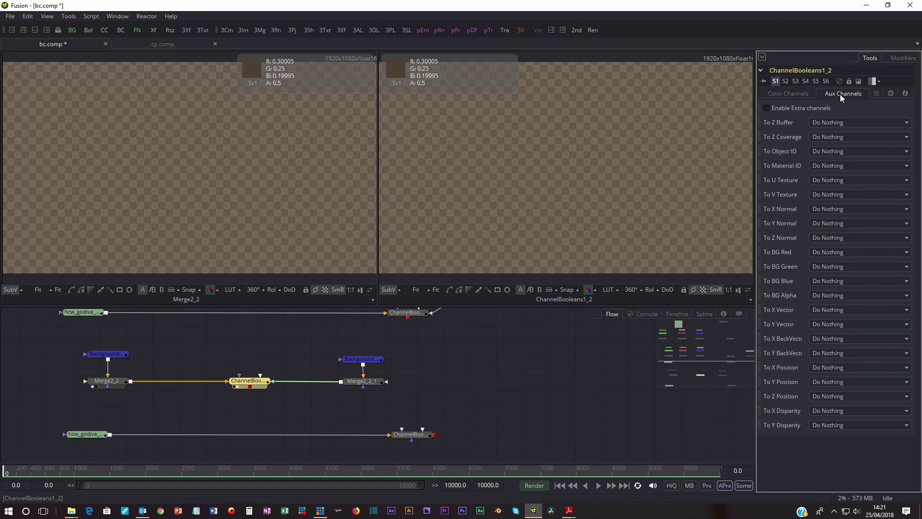
{"action": "left_click", "coordinate": [787, 93]}
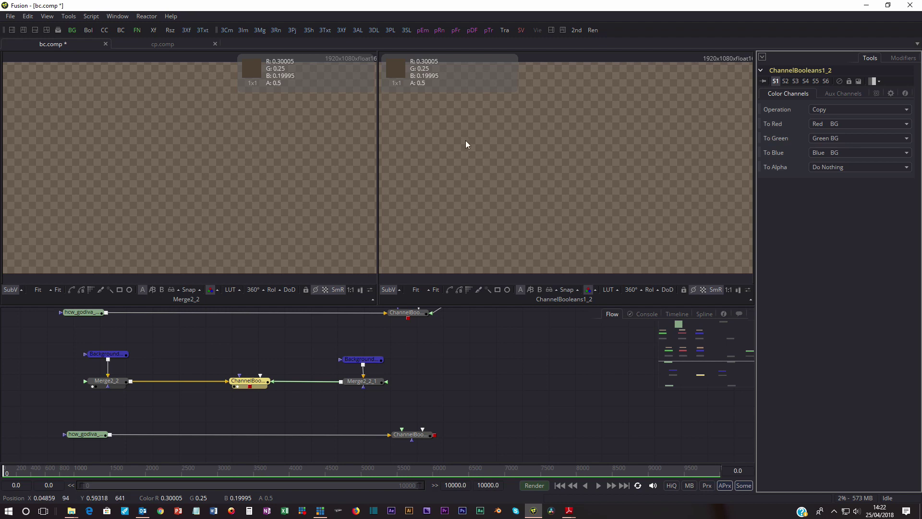
Step: Show Merge2_2_1 in the second viewer for comparison, and return that viewer to the ChannelBooleans1_2 output
{"action": "left_click", "coordinate": [531, 147]}
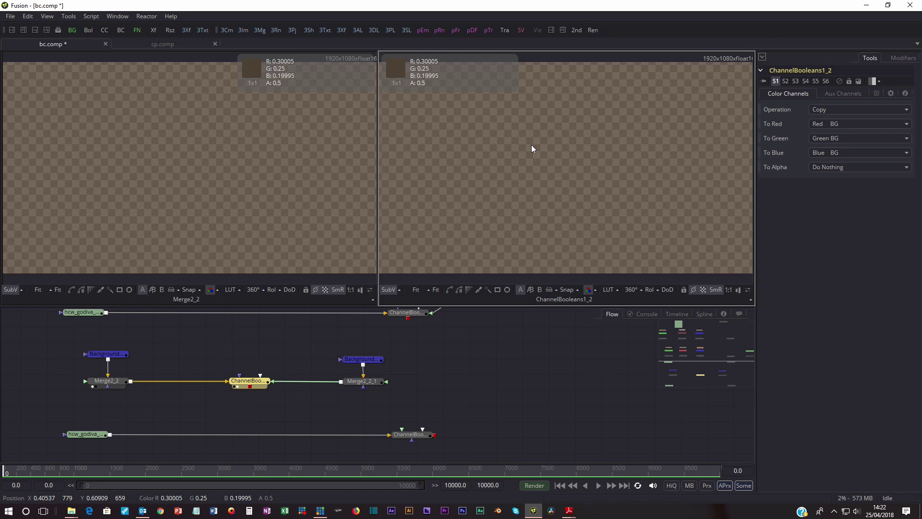
{"action": "left_click", "coordinate": [352, 387]}
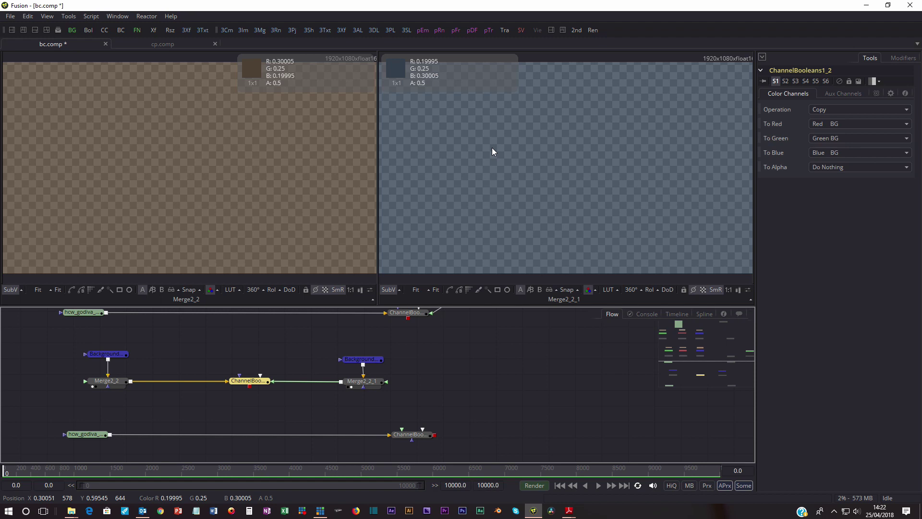
{"action": "left_click", "coordinate": [238, 385]}
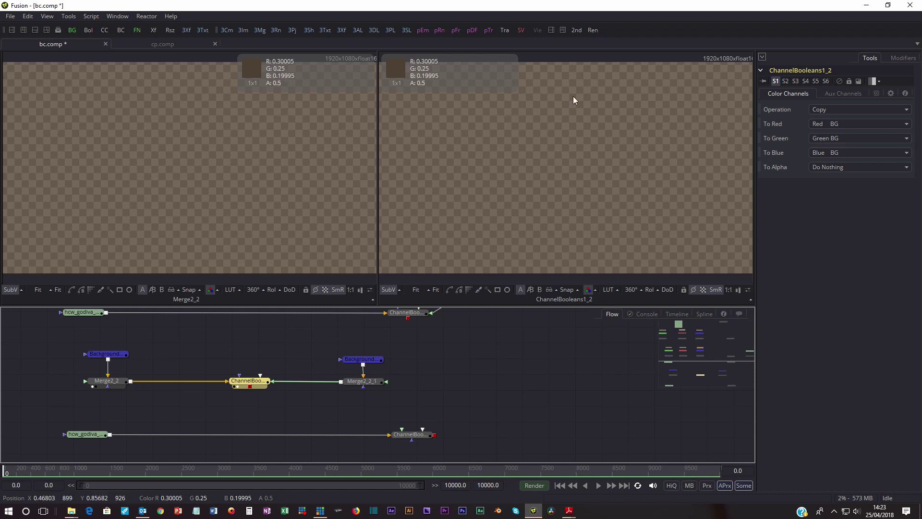
Step: Feed the background's red channel into the green and alpha outputs by setting To Green and To Alpha to Red BG
{"action": "left_click", "coordinate": [832, 138]}
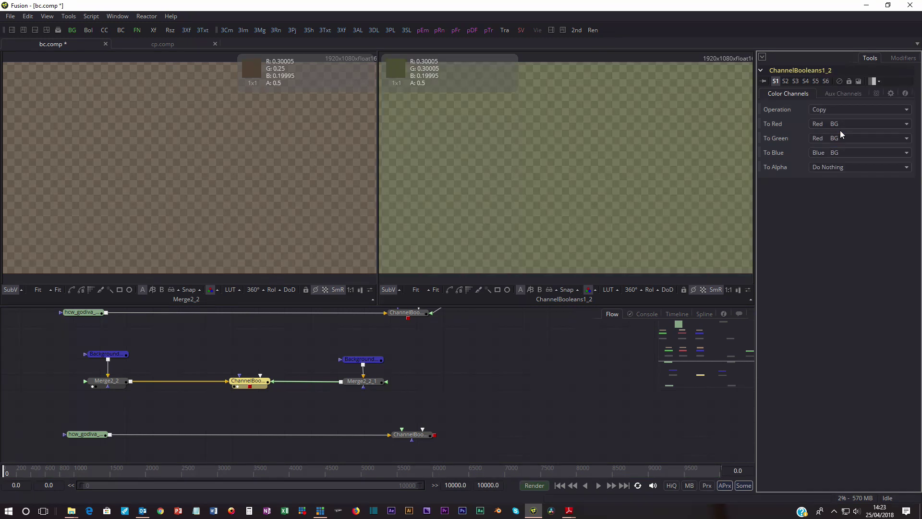
{"action": "left_click", "coordinate": [840, 129]}
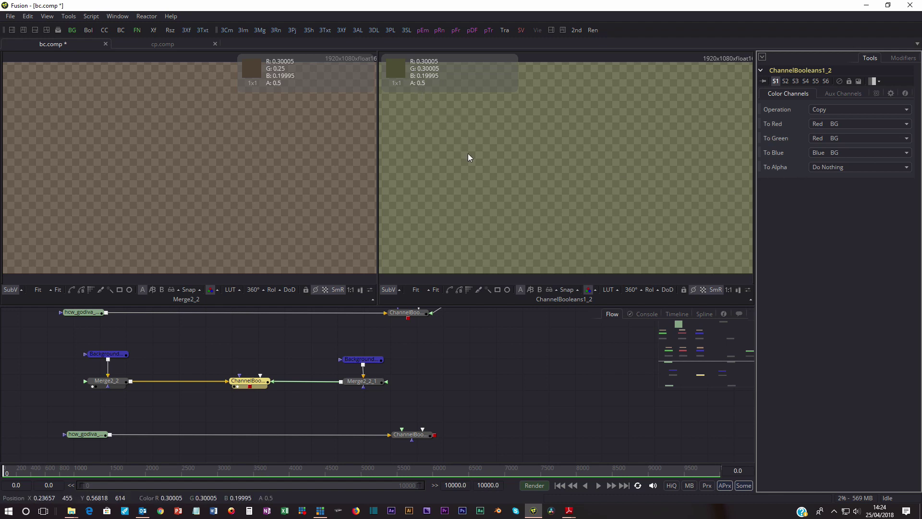
{"action": "left_click", "coordinate": [837, 167]}
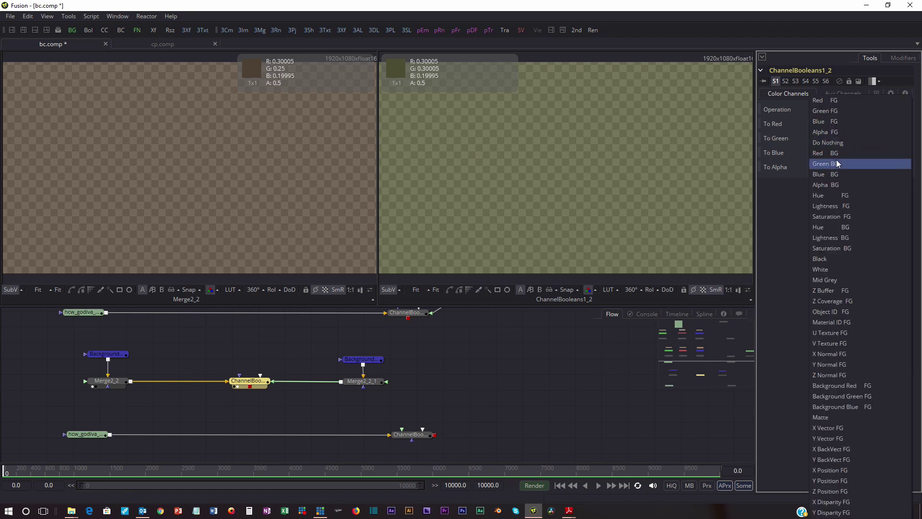
{"action": "left_click", "coordinate": [836, 152]}
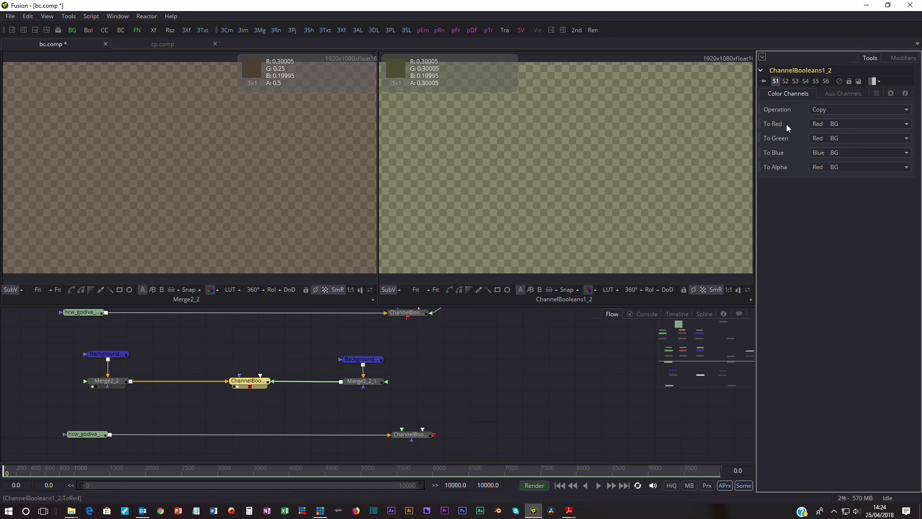
Step: Set To Alpha back to Do Nothing and To Green back to Green BG
{"action": "left_click", "coordinate": [821, 165]}
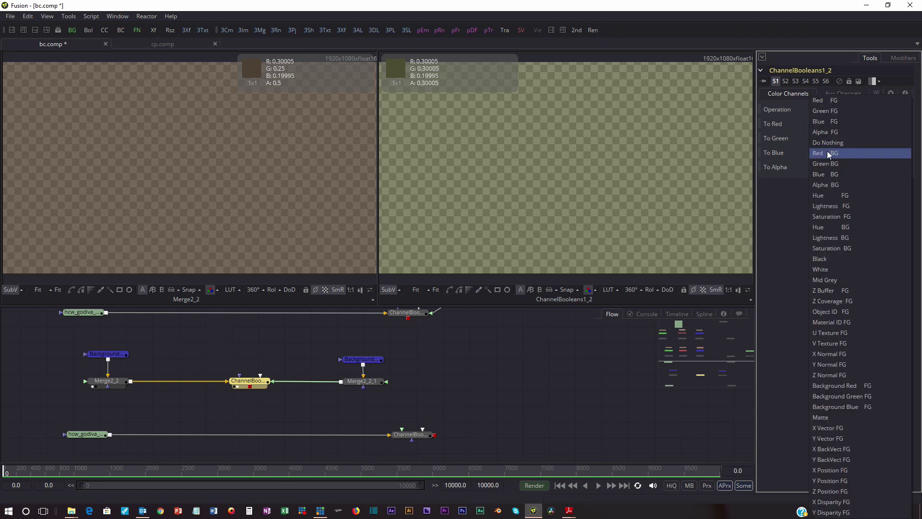
{"action": "left_click", "coordinate": [829, 144]}
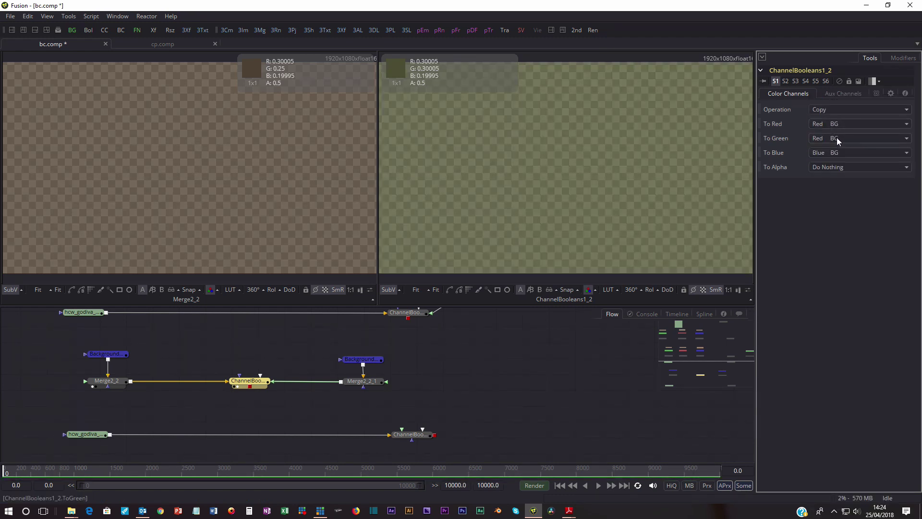
{"action": "left_click", "coordinate": [829, 139]}
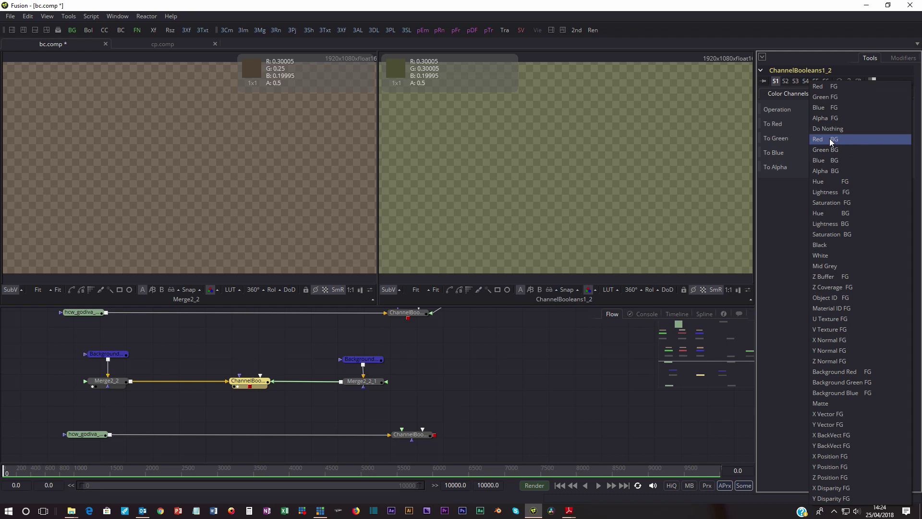
{"action": "left_click", "coordinate": [838, 149]}
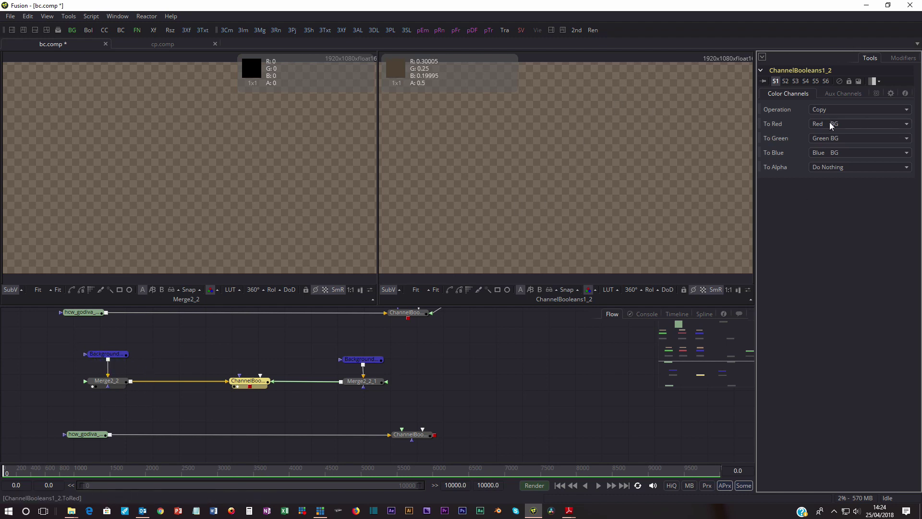
Step: Change the channel operation to Add and set To Alpha to Alpha BG
{"action": "left_click", "coordinate": [835, 108]}
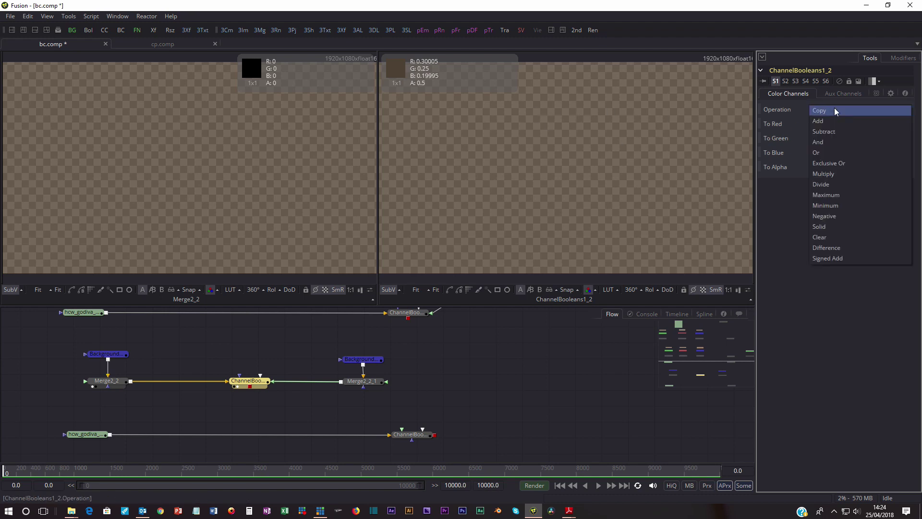
{"action": "left_click", "coordinate": [826, 119]}
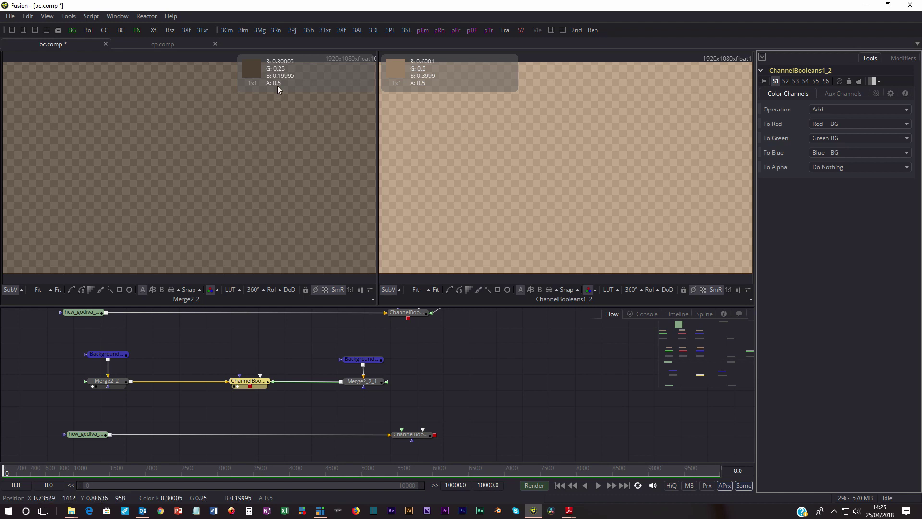
{"action": "left_click", "coordinate": [826, 167]}
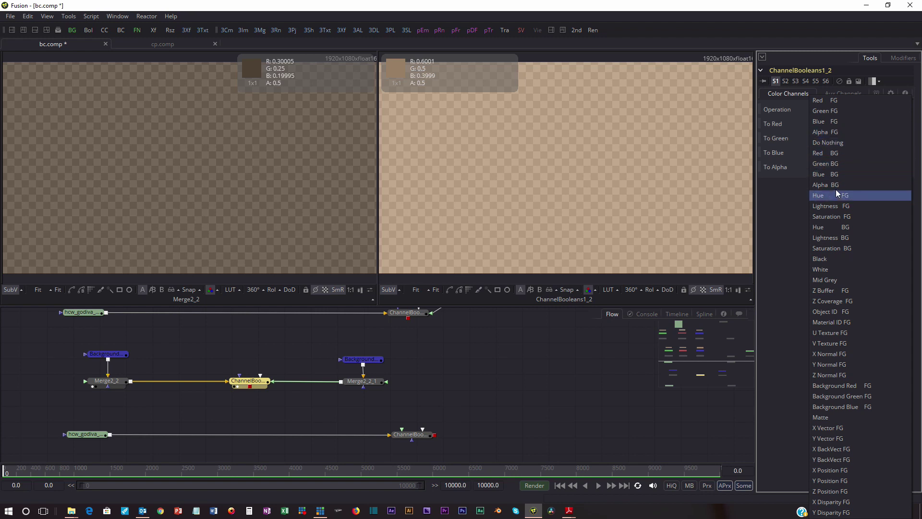
{"action": "left_click", "coordinate": [837, 185]}
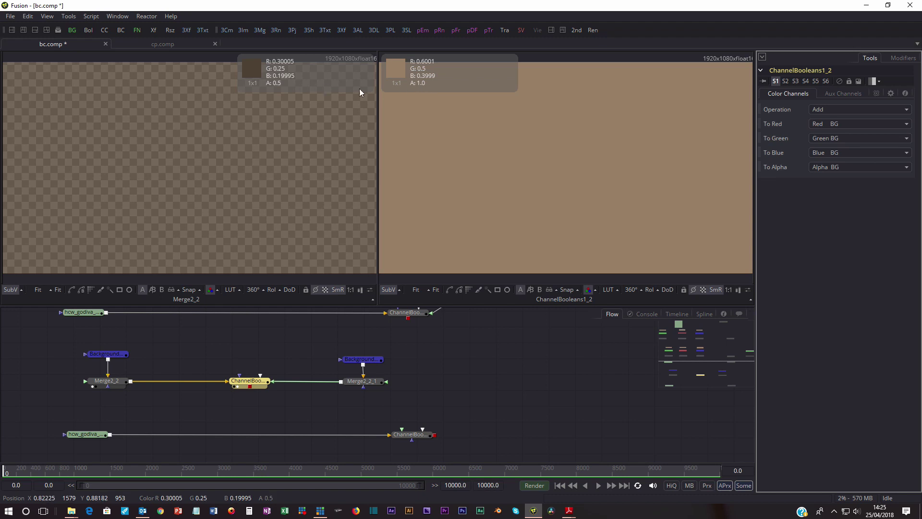
Step: Return To Alpha to Do Nothing and change the channel operation to Subtract
{"action": "left_click", "coordinate": [831, 166]}
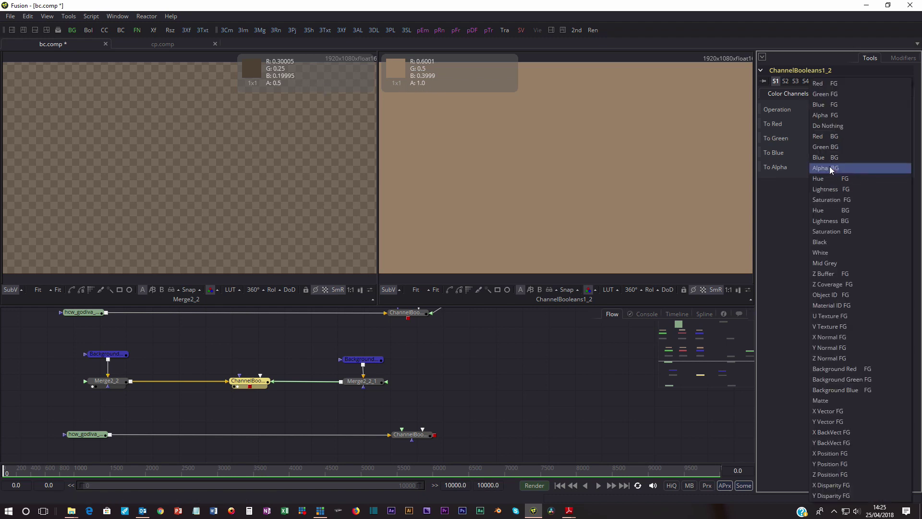
{"action": "left_click", "coordinate": [829, 125]}
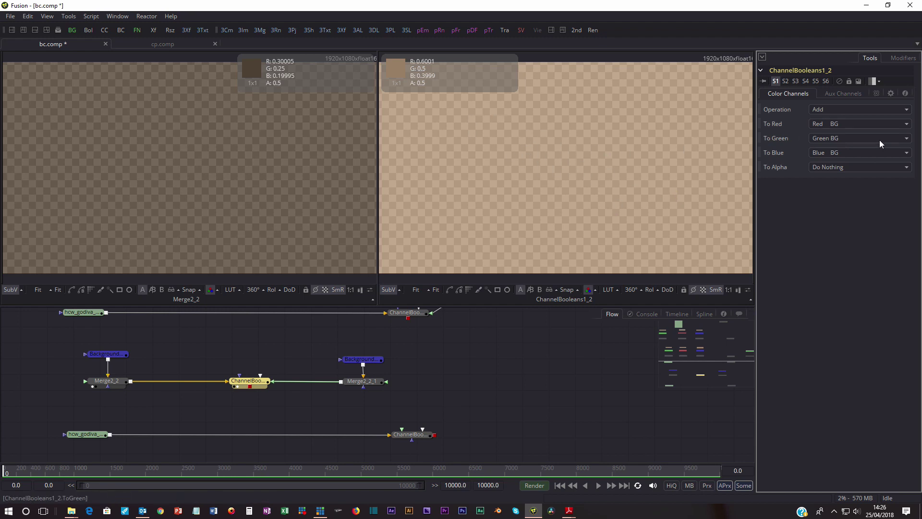
{"action": "left_click", "coordinate": [826, 109]}
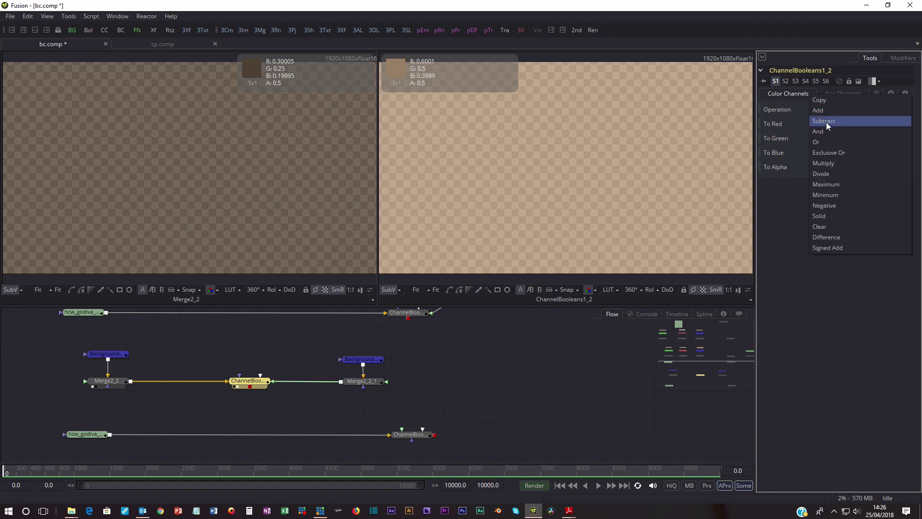
{"action": "left_click", "coordinate": [826, 121]}
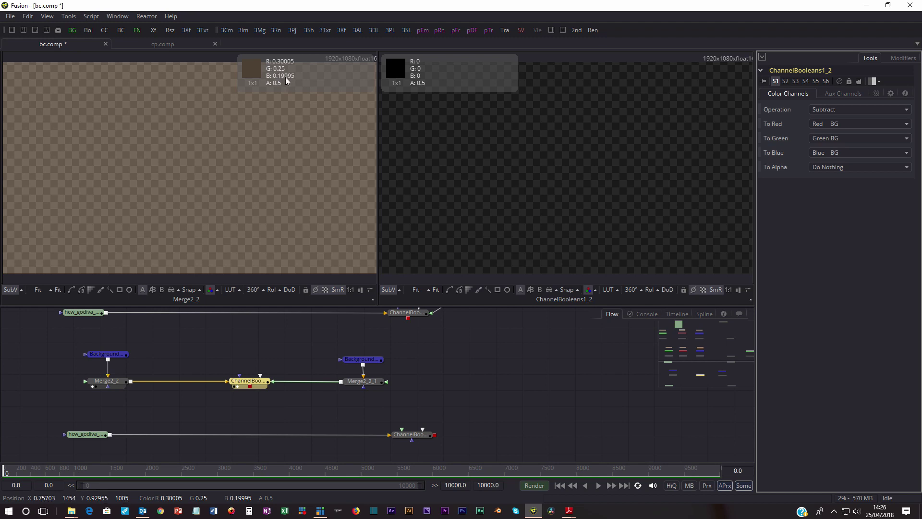
Step: Set To Green and To Blue to Do Nothing, and set To Red to Blue BG
{"action": "left_click", "coordinate": [824, 138]}
{"action": "left_click", "coordinate": [832, 117]}
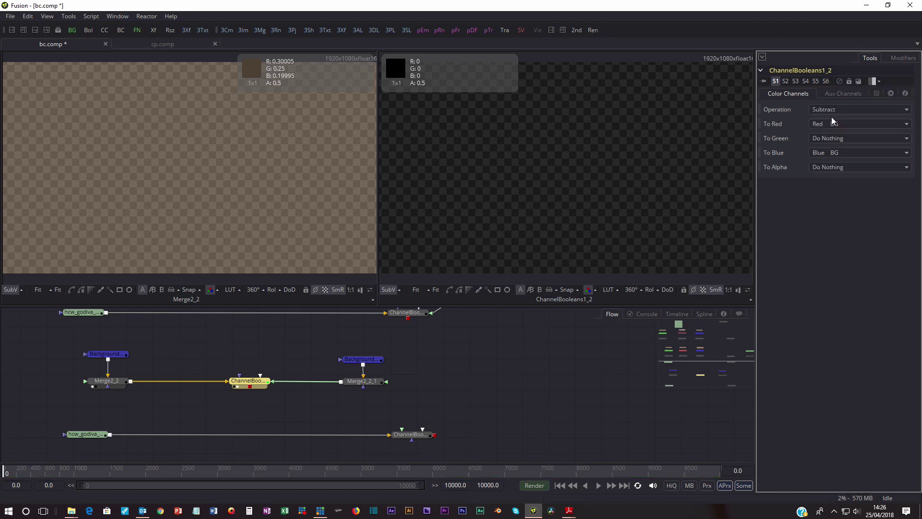
{"action": "left_click", "coordinate": [828, 152]}
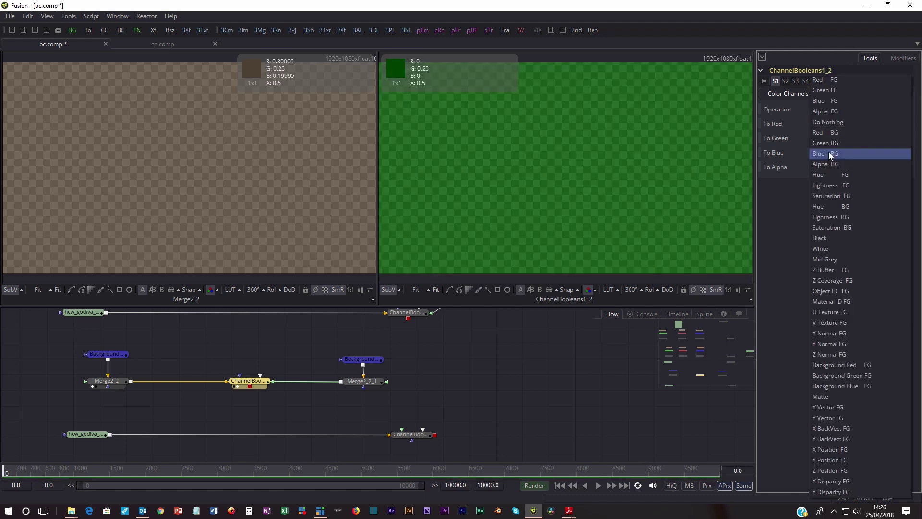
{"action": "left_click", "coordinate": [834, 123]}
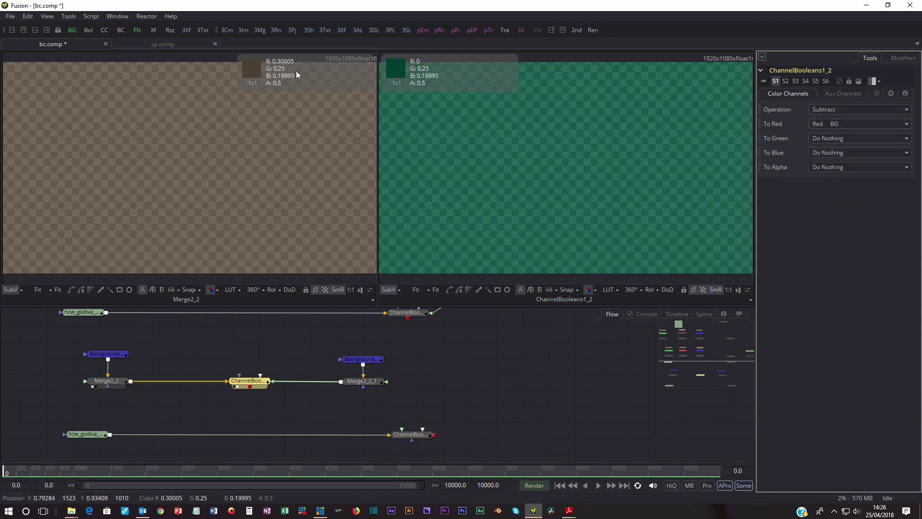
{"action": "left_click", "coordinate": [827, 126]}
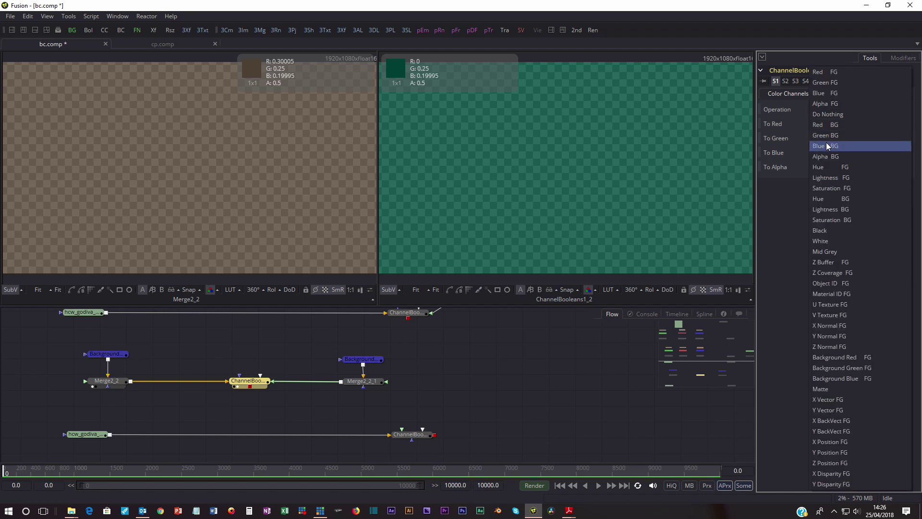
{"action": "left_click", "coordinate": [827, 144]}
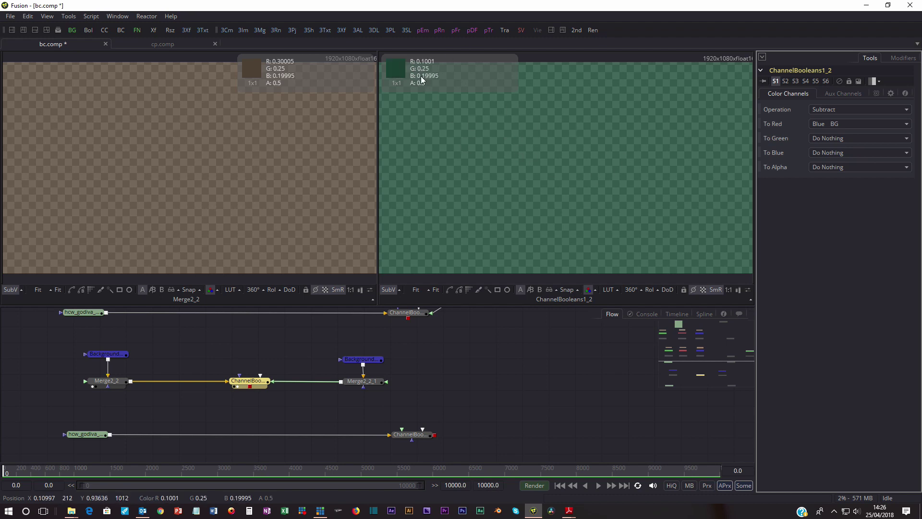
Step: Change the channel operation to Multiply and set To Green to Green BG
{"action": "left_click", "coordinate": [829, 110]}
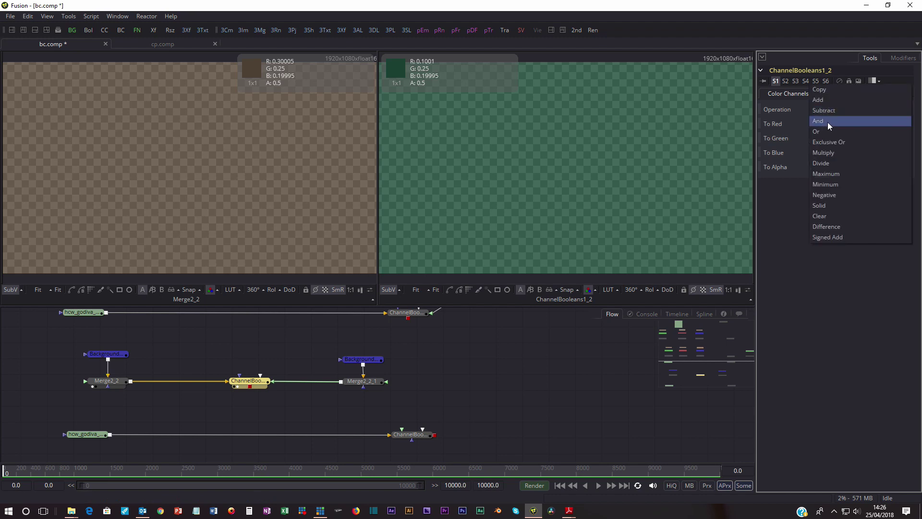
{"action": "left_click", "coordinate": [839, 152]}
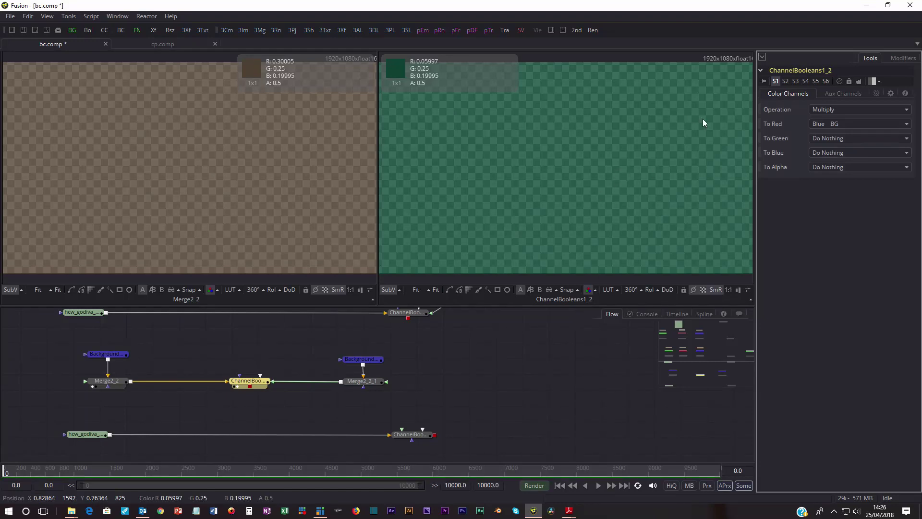
{"action": "left_click", "coordinate": [825, 137]}
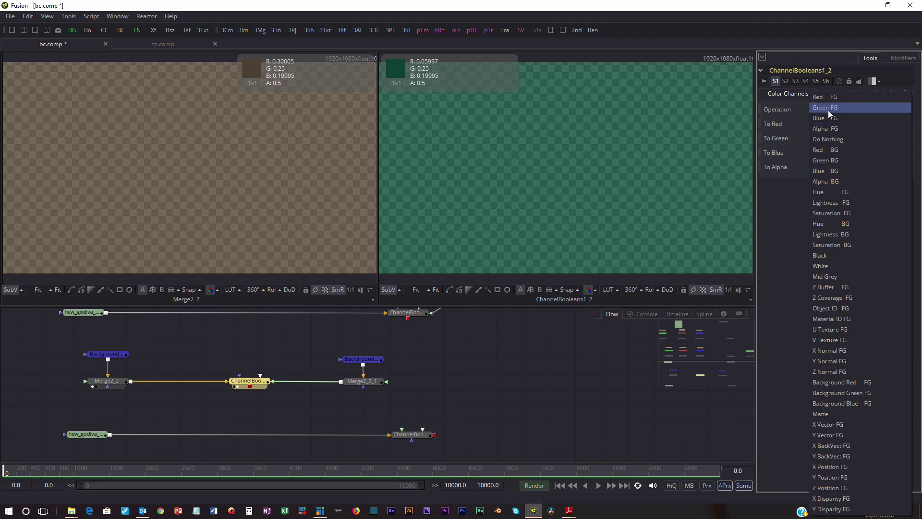
{"action": "left_click", "coordinate": [826, 160]}
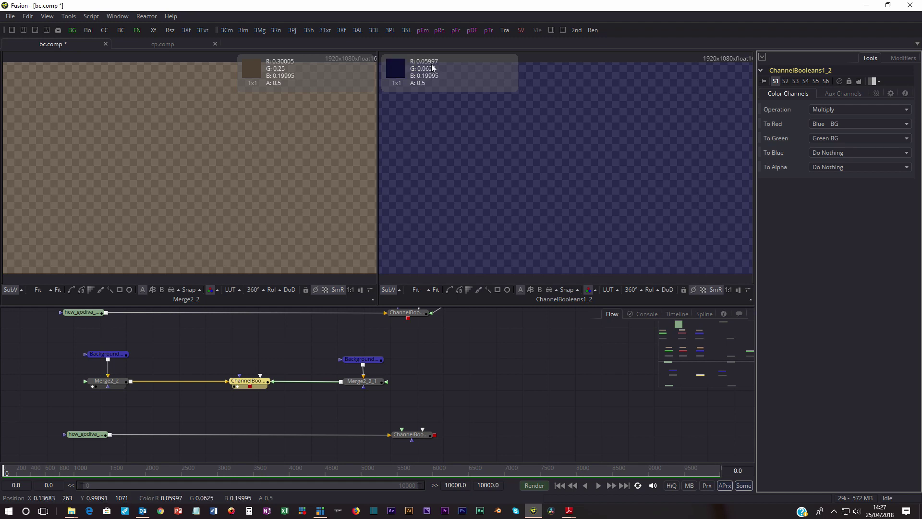
Step: Set To Red to Red BG and To Blue to Blue BG for the Multiply operation
{"action": "left_click", "coordinate": [837, 124]}
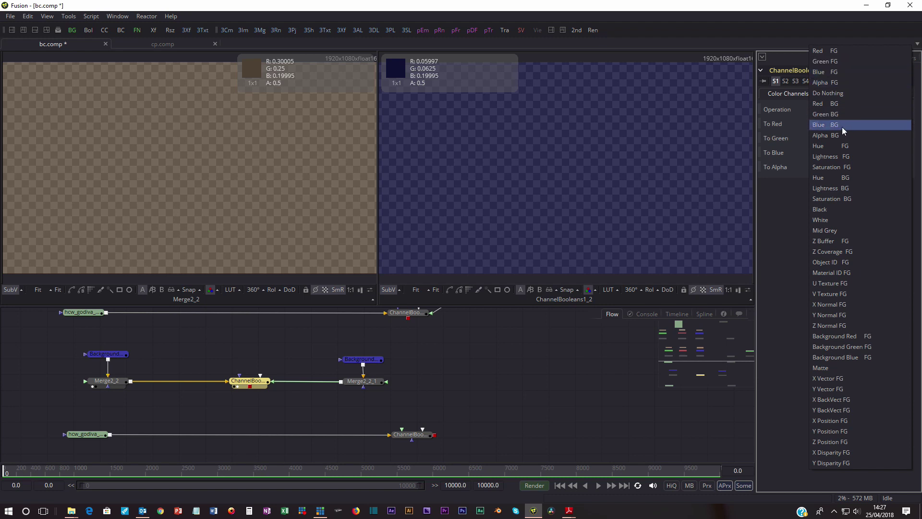
{"action": "left_click", "coordinate": [840, 105]}
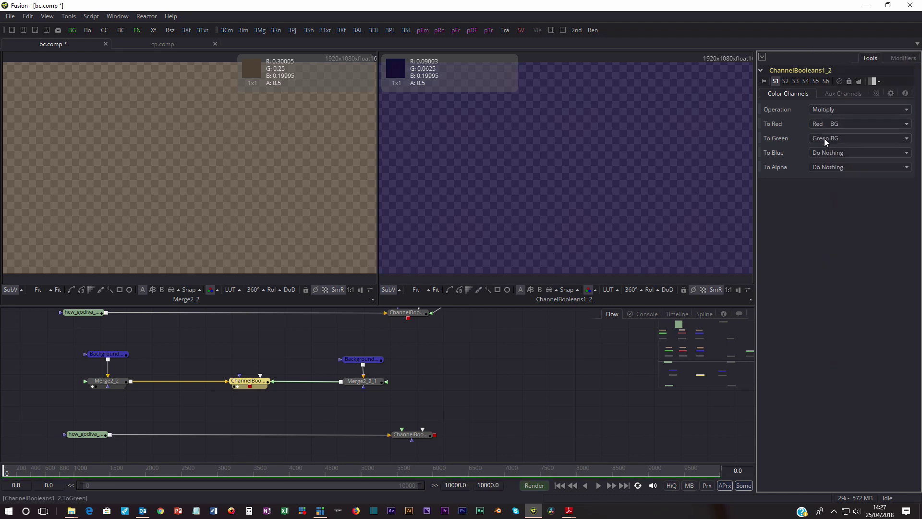
{"action": "left_click", "coordinate": [826, 152]}
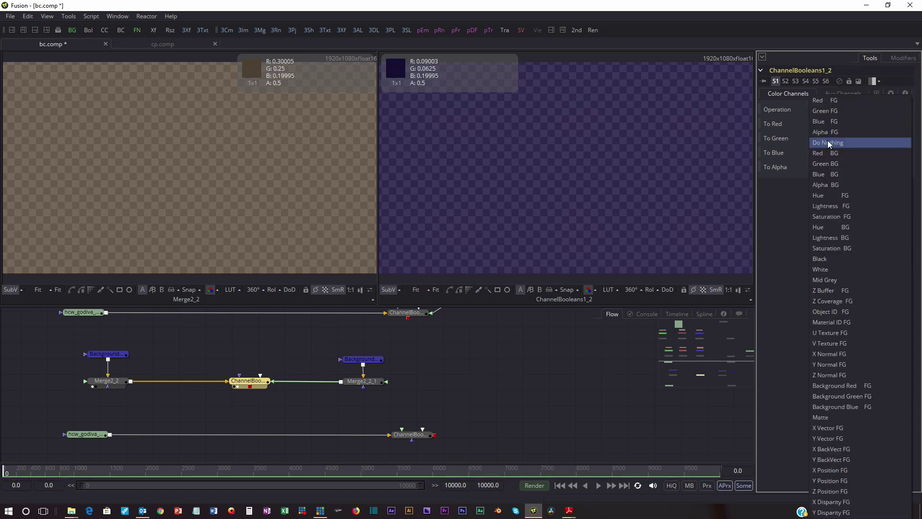
{"action": "left_click", "coordinate": [832, 172]}
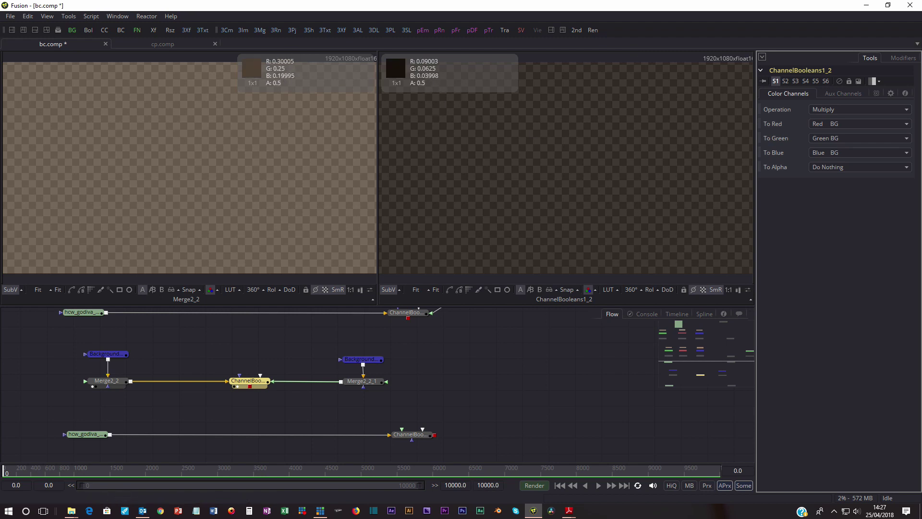
Step: Try the Divide channel operation, and replace it with Maximum
{"action": "left_click", "coordinate": [852, 109]}
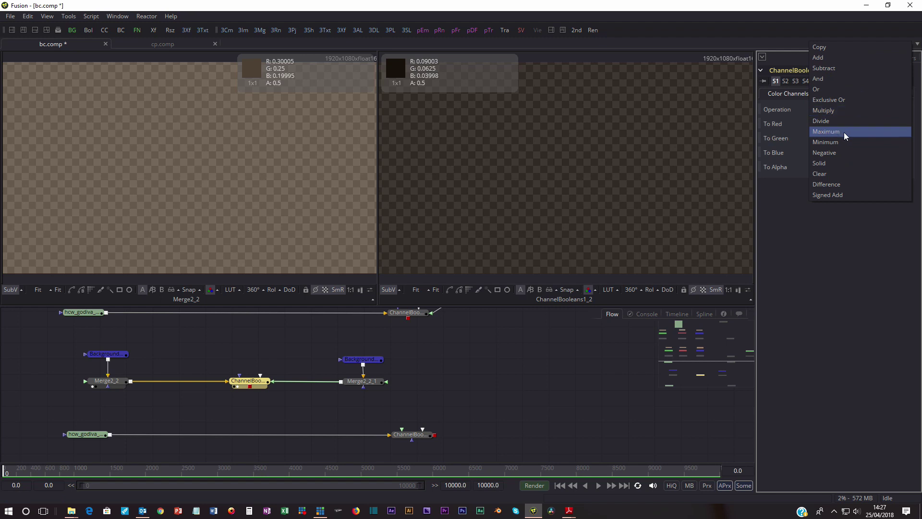
{"action": "left_click", "coordinate": [843, 125]}
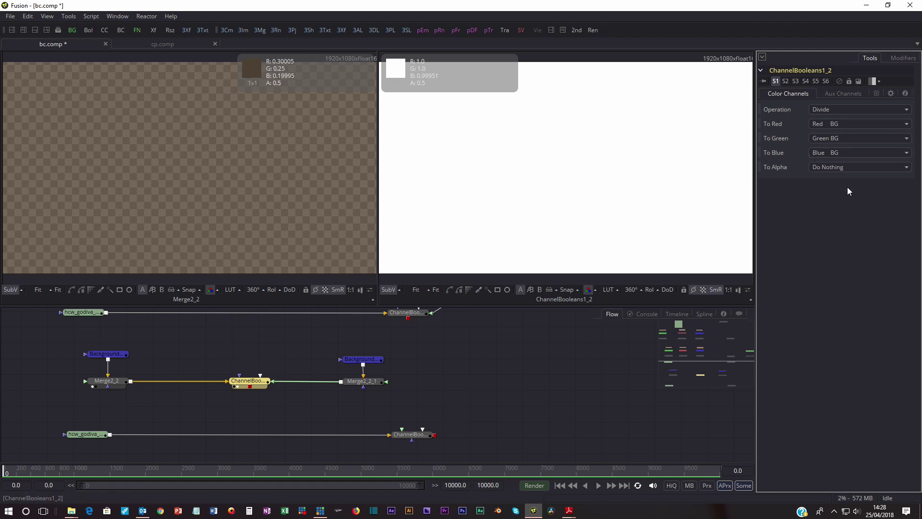
{"action": "left_click", "coordinate": [839, 112]}
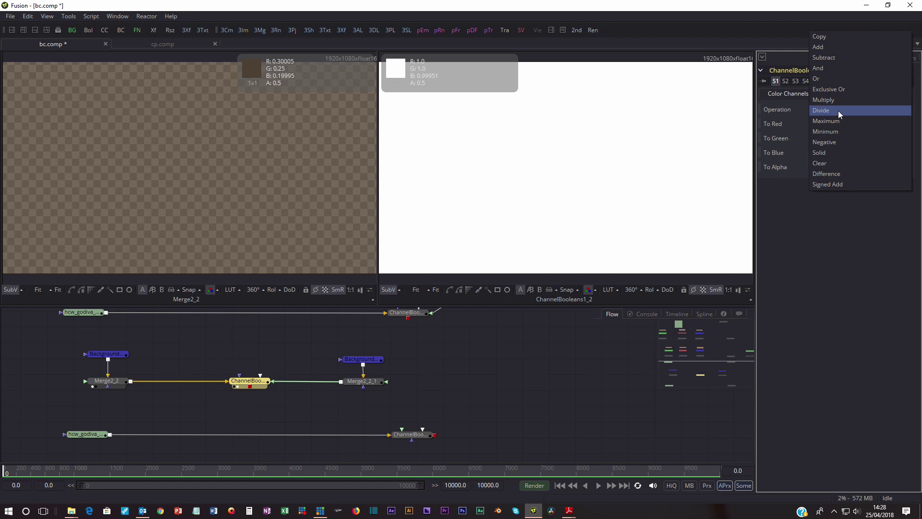
{"action": "left_click", "coordinate": [834, 119]}
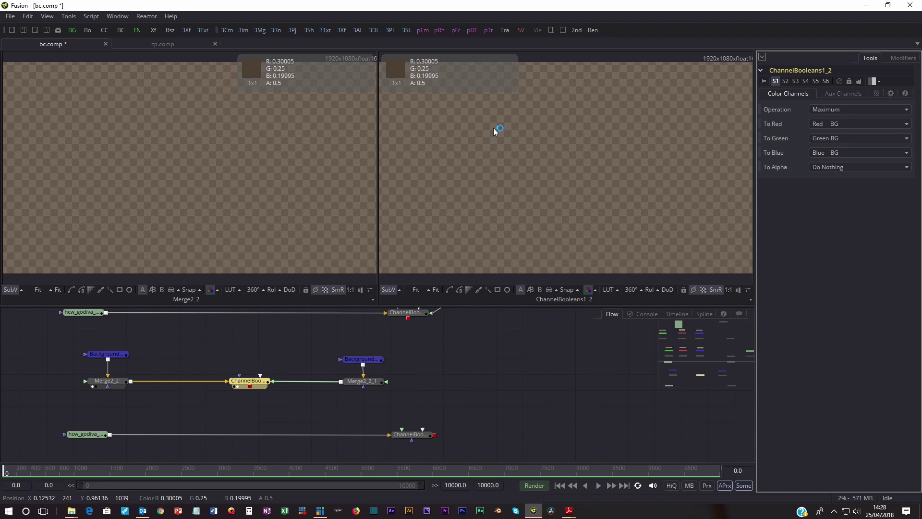
{"action": "left_click", "coordinate": [491, 143]}
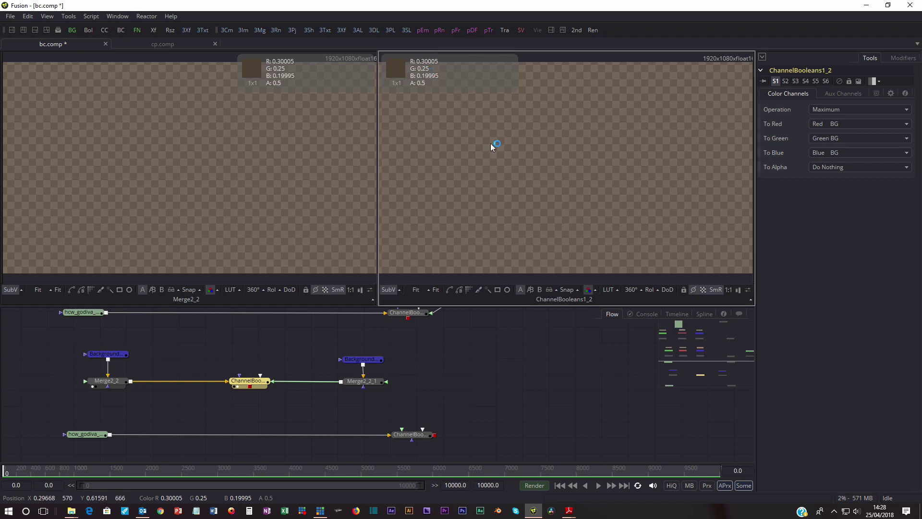
Step: Try the Minimum channel operation and return to Maximum
{"action": "left_click", "coordinate": [838, 109]}
{"action": "left_click", "coordinate": [832, 122]}
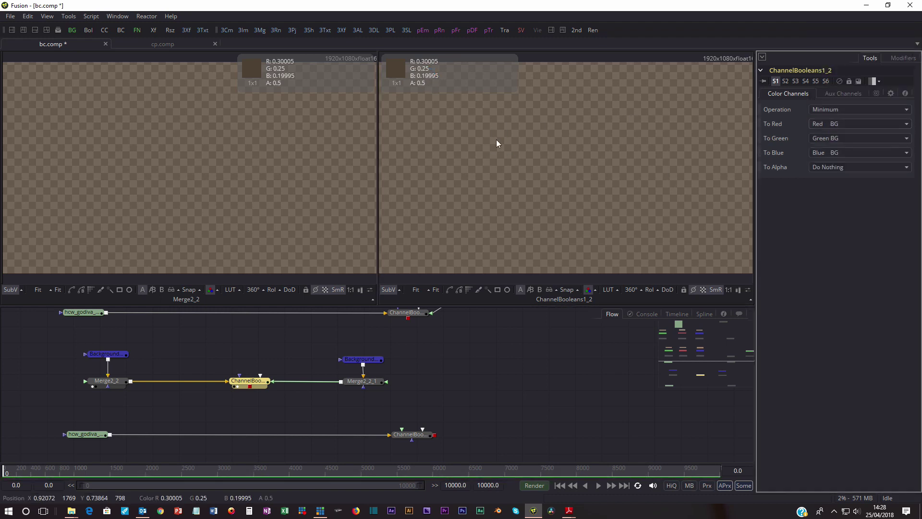
{"action": "left_click", "coordinate": [497, 140]}
{"action": "left_click", "coordinate": [823, 111]}
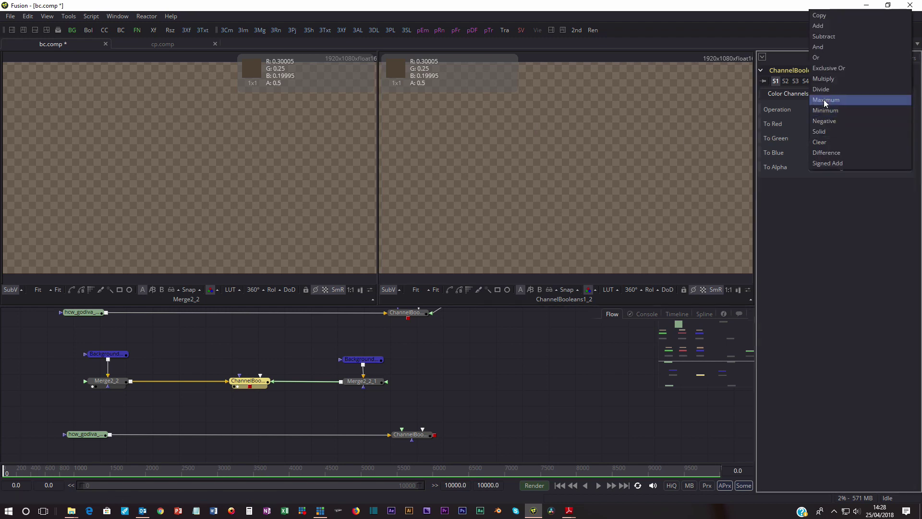
{"action": "left_click", "coordinate": [824, 99]}
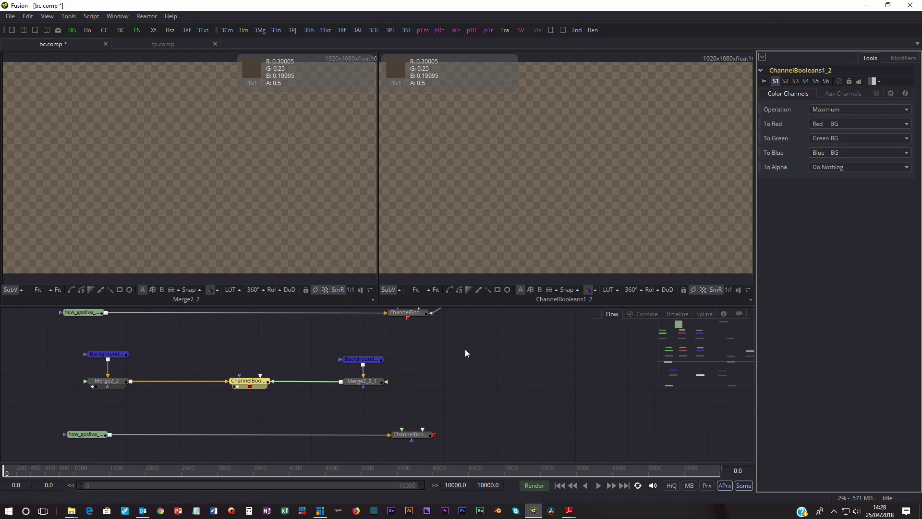
Step: Set To Red to Red FG, To Green to Green FG and To Blue to Blue FG on the Channel Booleans node
{"action": "left_click_drag", "start_coordinate": [466, 353], "coordinate": [511, 377]}
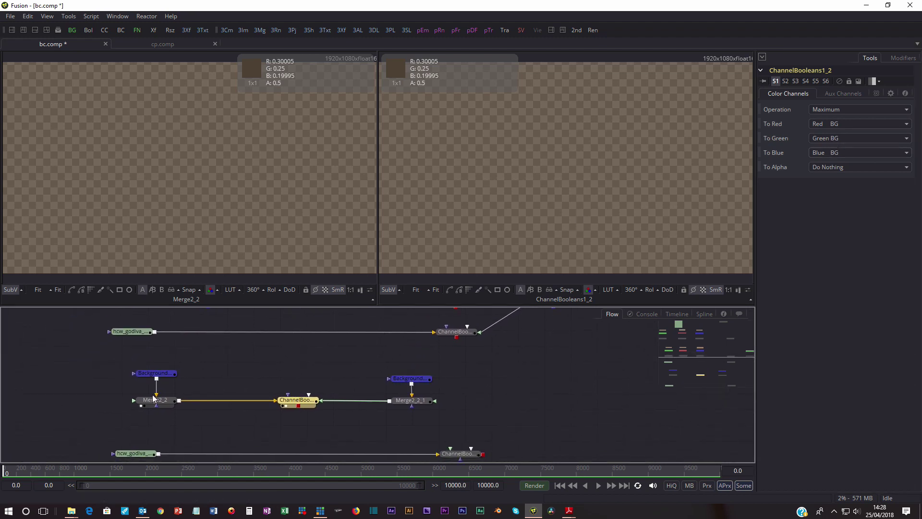
{"action": "left_click", "coordinate": [835, 125]}
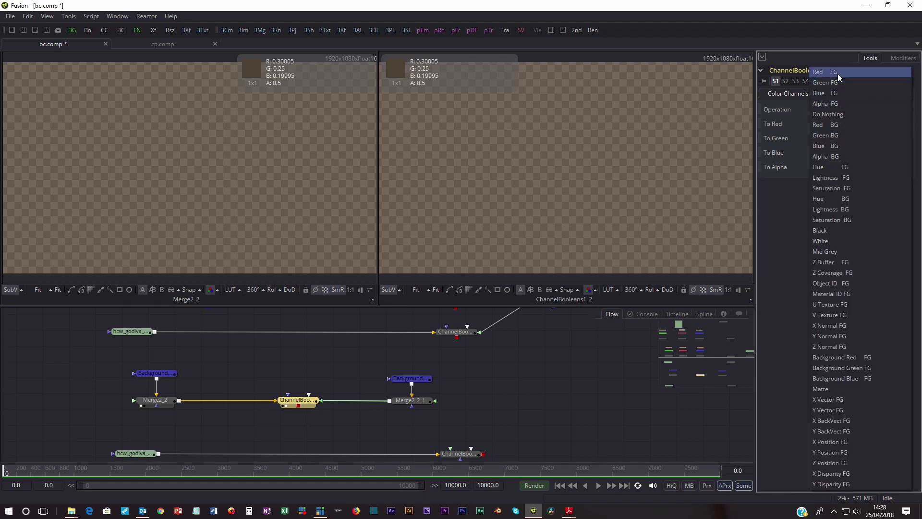
{"action": "left_click", "coordinate": [826, 73]}
{"action": "left_click", "coordinate": [830, 138]}
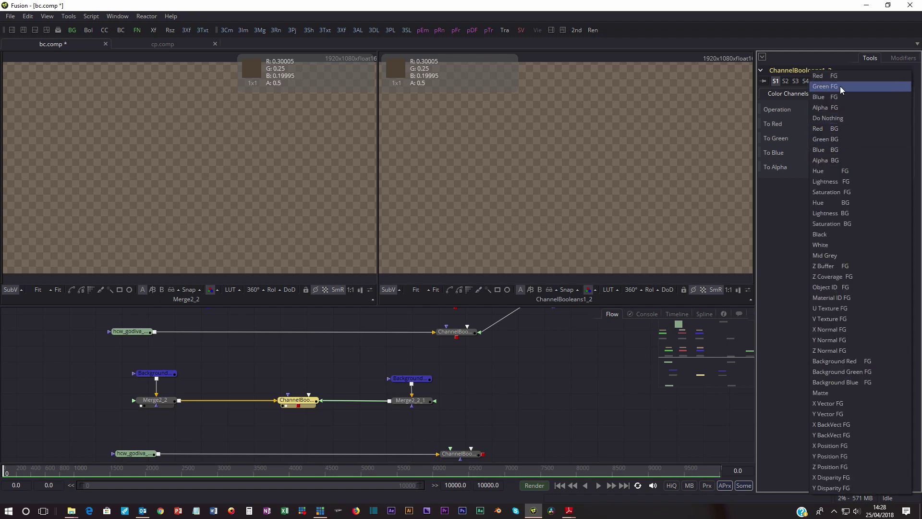
{"action": "left_click", "coordinate": [842, 90]}
{"action": "left_click", "coordinate": [827, 152]}
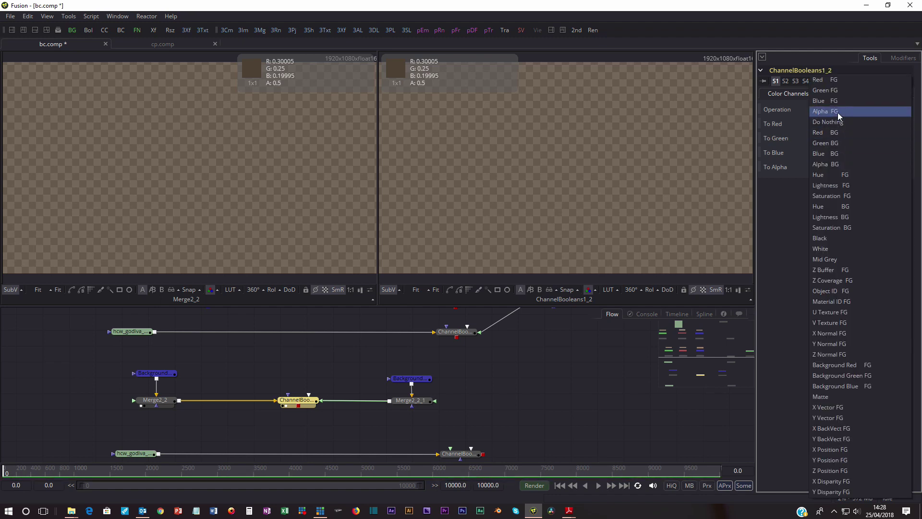
{"action": "left_click", "coordinate": [838, 112]}
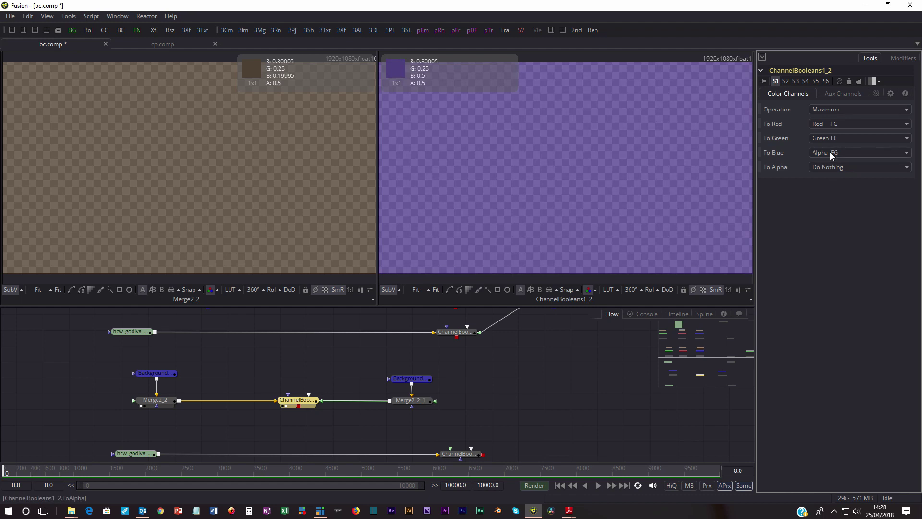
{"action": "left_click", "coordinate": [830, 151]}
{"action": "left_click", "coordinate": [843, 121]}
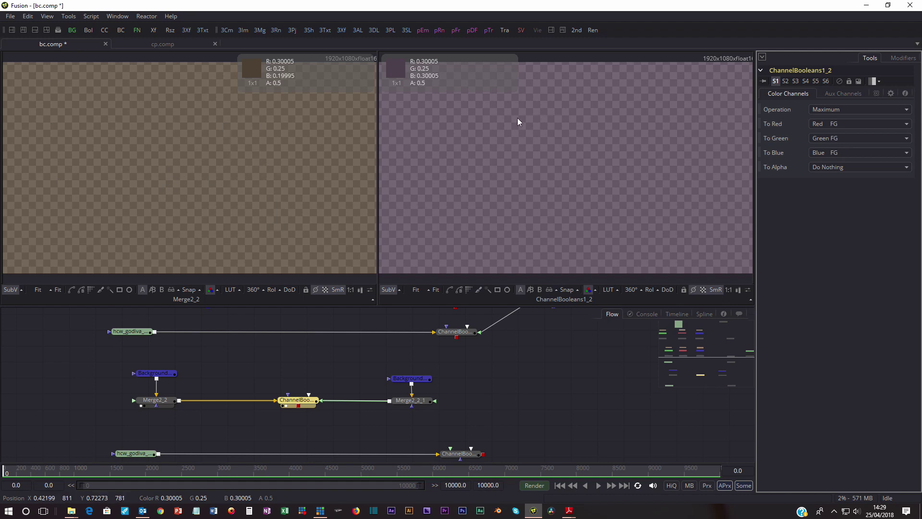
Step: View the hcw_godiva loader in one viewer and its connected Channel Booleans node in the other
{"action": "left_click_drag", "start_coordinate": [226, 432], "coordinate": [226, 378]}
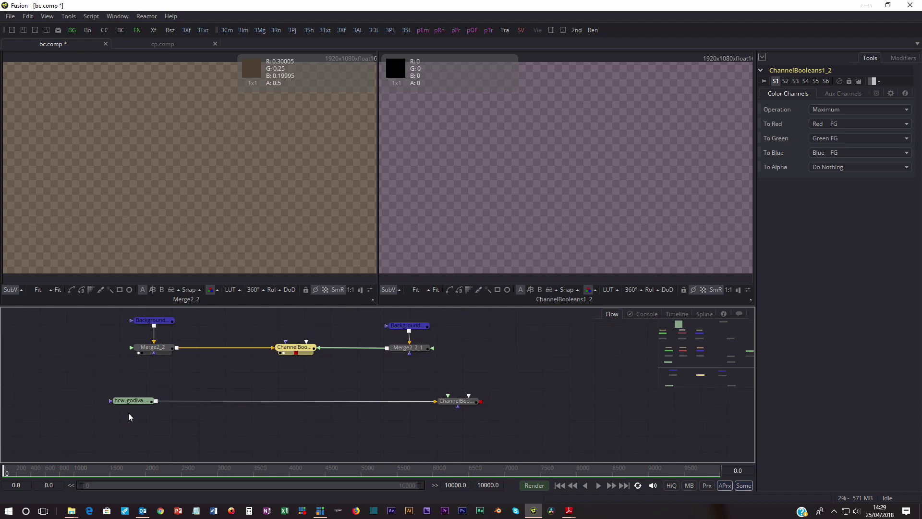
{"action": "left_click", "coordinate": [118, 406]}
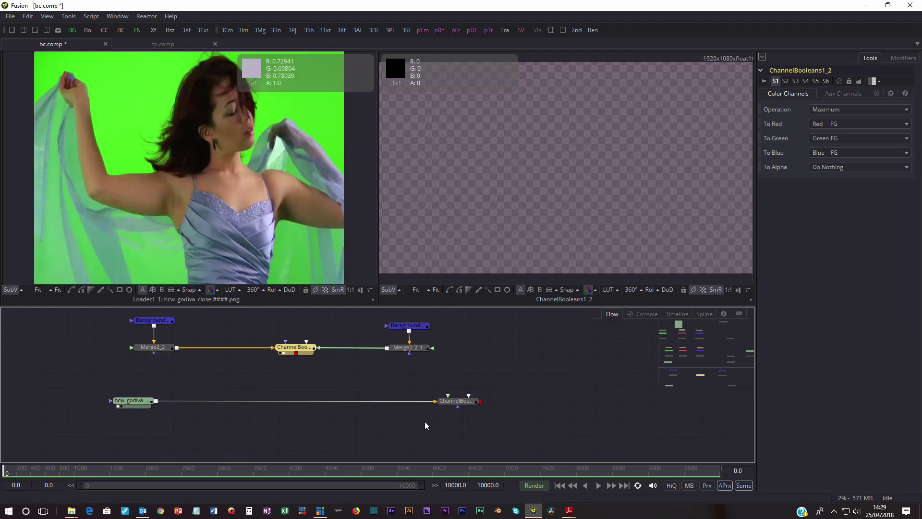
{"action": "left_click", "coordinate": [446, 406]}
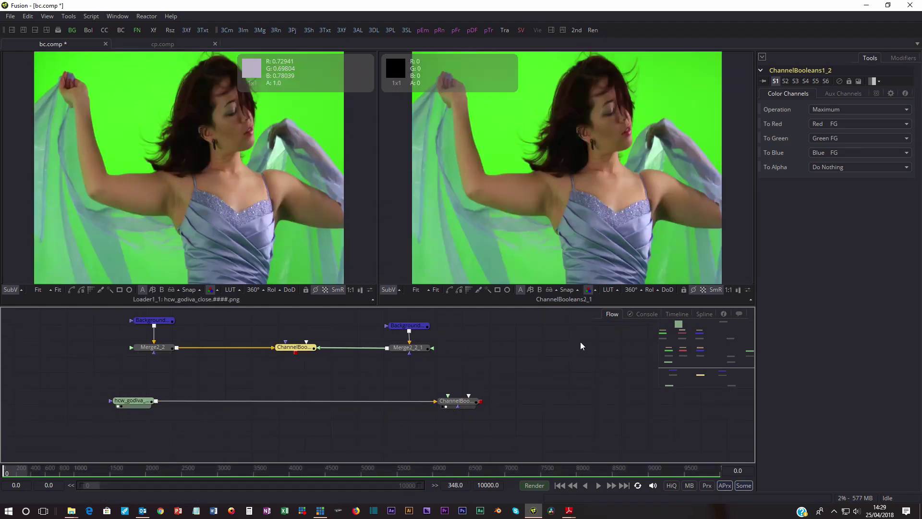
{"action": "left_click", "coordinate": [827, 109]}
{"action": "left_click", "coordinate": [826, 110]}
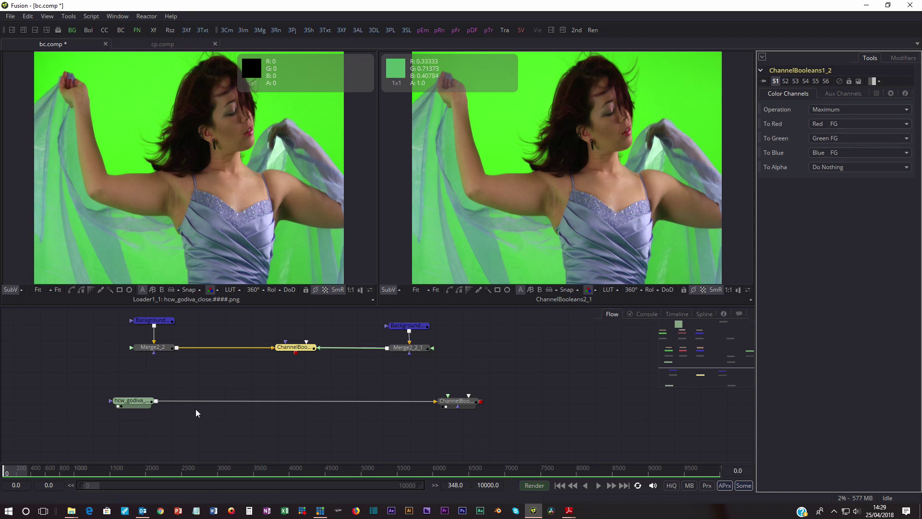
Step: View Merge2_2 in one viewer, and compare Merge2_2_1 and ChannelBooleans1_2 in the other
{"action": "left_click", "coordinate": [139, 353]}
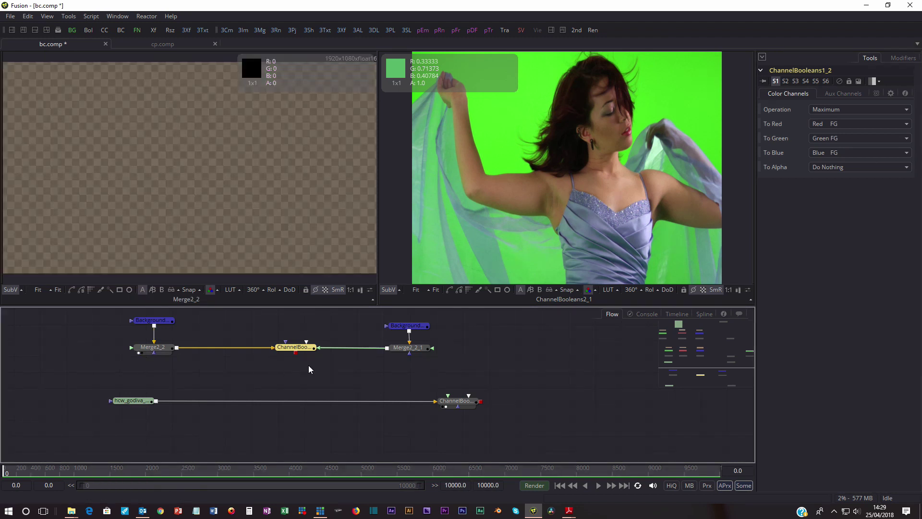
{"action": "left_click", "coordinate": [398, 353]}
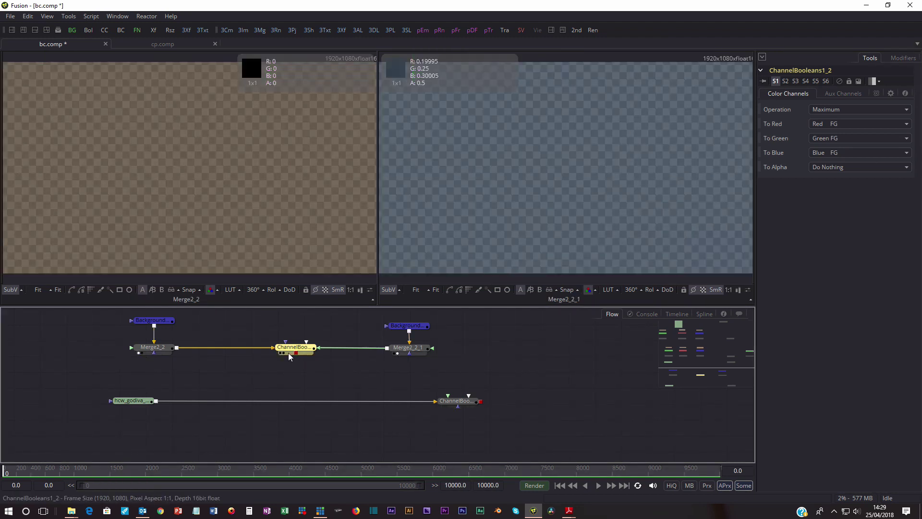
{"action": "left_click", "coordinate": [284, 353]}
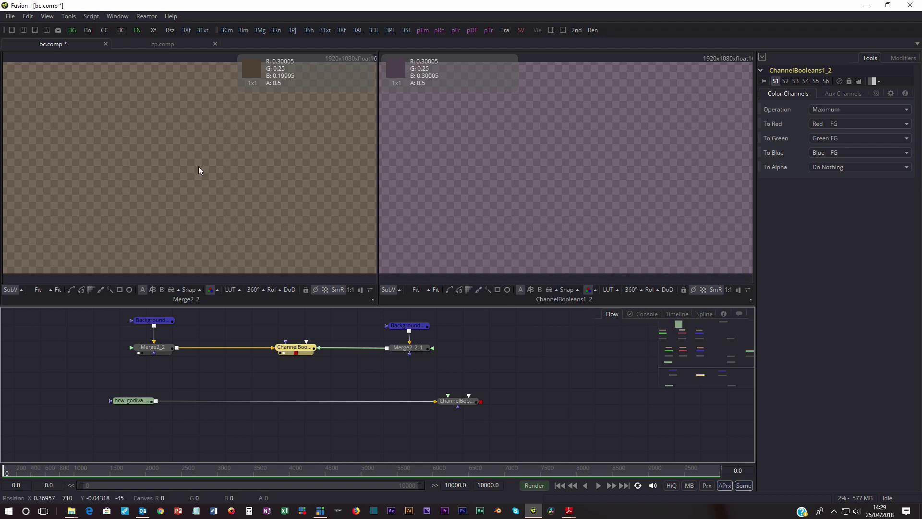
Step: Switch to the cp.comp composition and delete the three Bitmap nodes together with Maxredblue_1 and Dissolve2
{"action": "left_click", "coordinate": [154, 44]}
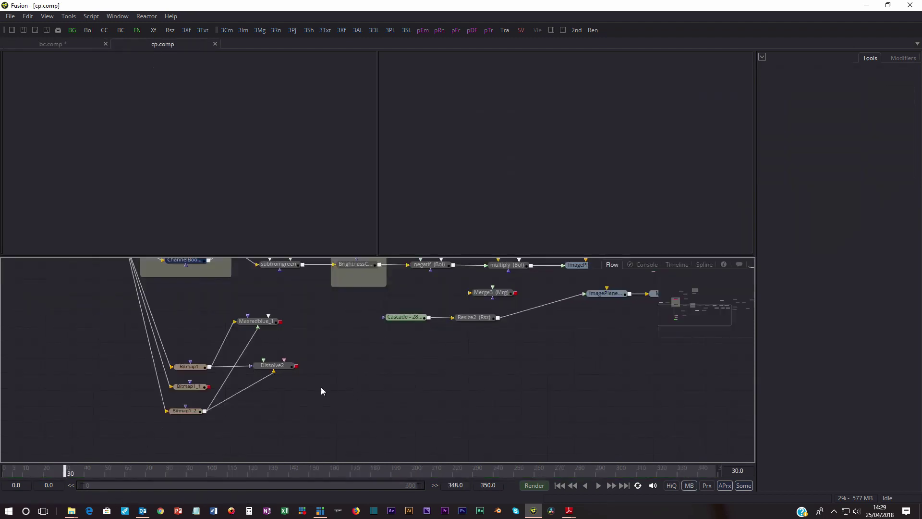
{"action": "left_click_drag", "start_coordinate": [321, 387], "coordinate": [509, 508]}
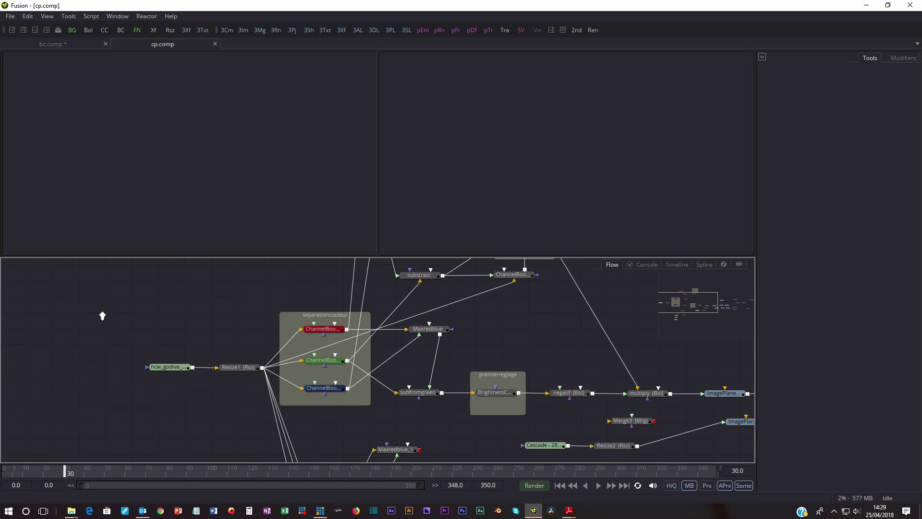
{"action": "left_click_drag", "start_coordinate": [102, 316], "coordinate": [16, 344]}
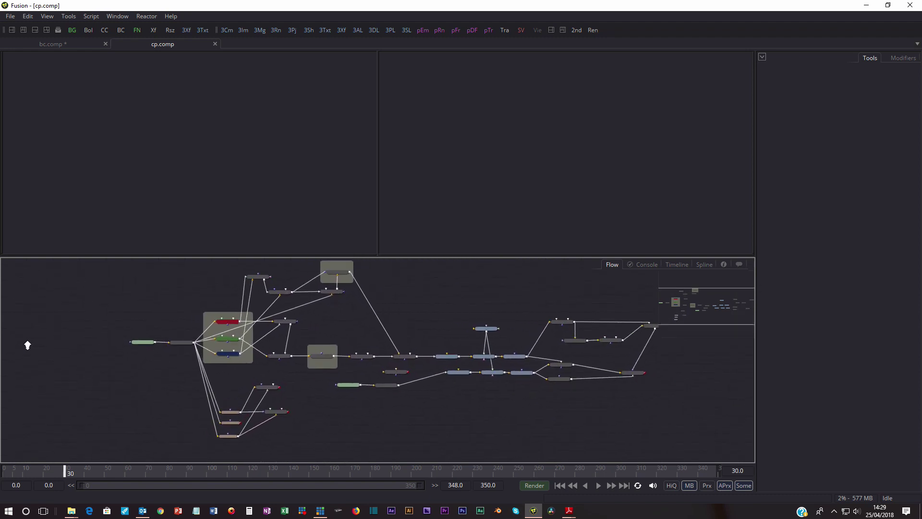
{"action": "scroll", "coordinate": [327, 435], "scroll_direction": "up", "scroll_amount": 2}
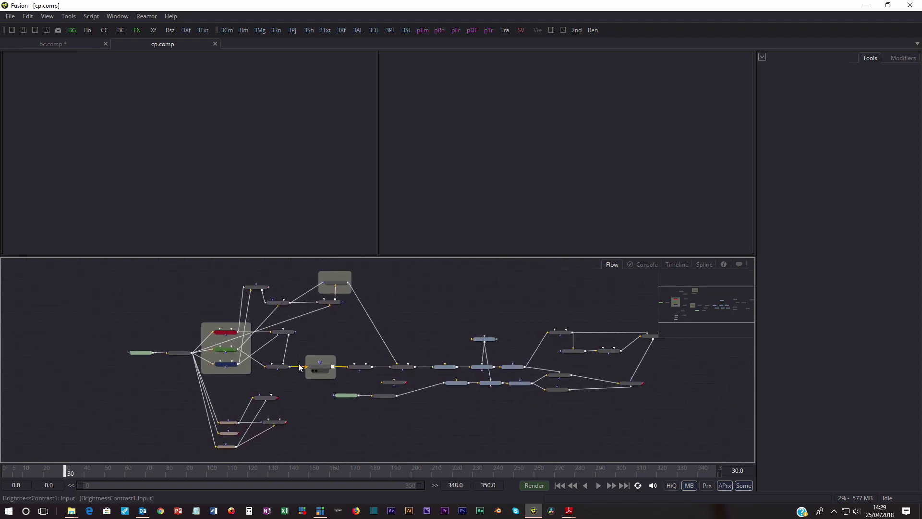
{"action": "left_click_drag", "start_coordinate": [233, 401], "coordinate": [297, 452]}
{"action": "key", "text": "Delete"}
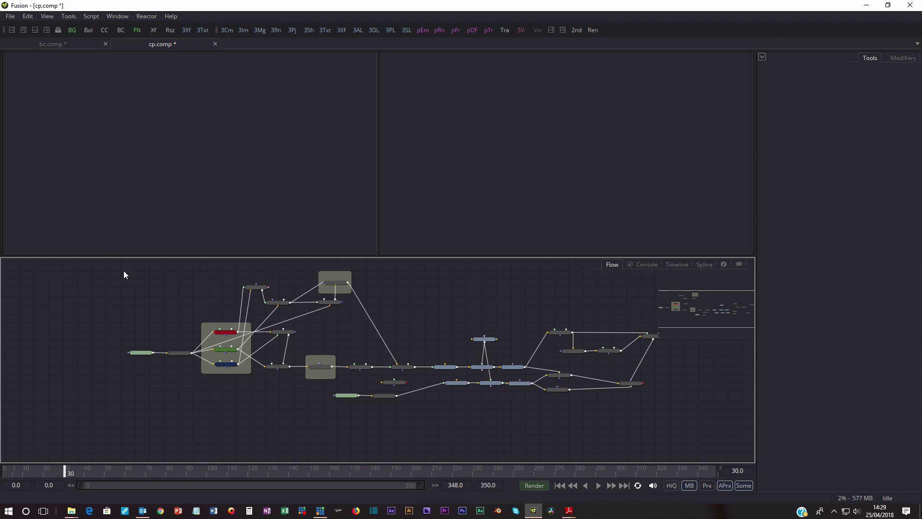
Step: Select the nodes of the keying branch, clear the selection and examine the source loader and separationcouleur group
{"action": "left_click_drag", "start_coordinate": [138, 270], "coordinate": [416, 417]}
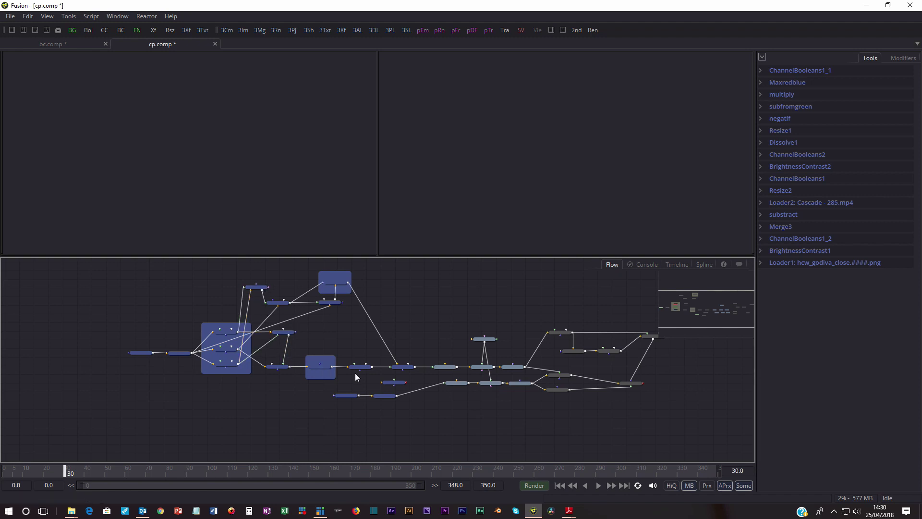
{"action": "scroll", "coordinate": [147, 382], "scroll_direction": "up", "scroll_amount": 5}
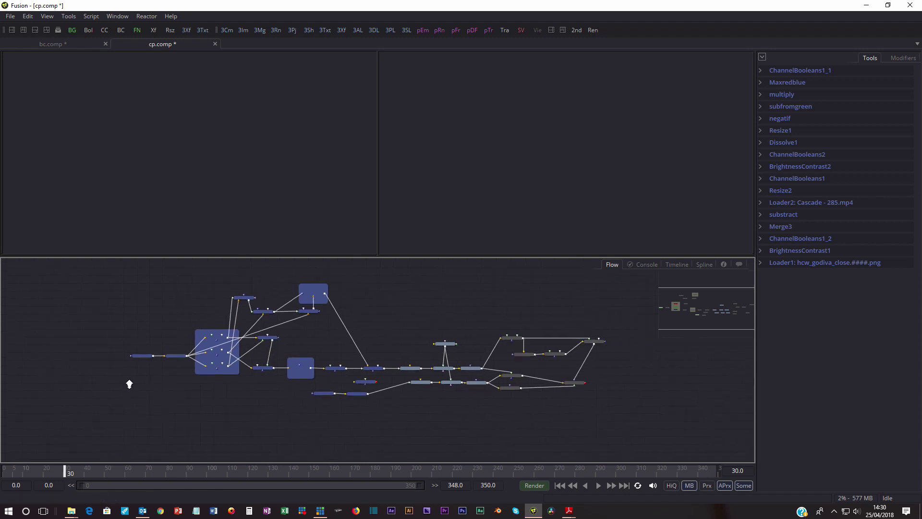
{"action": "left_click", "coordinate": [272, 393]}
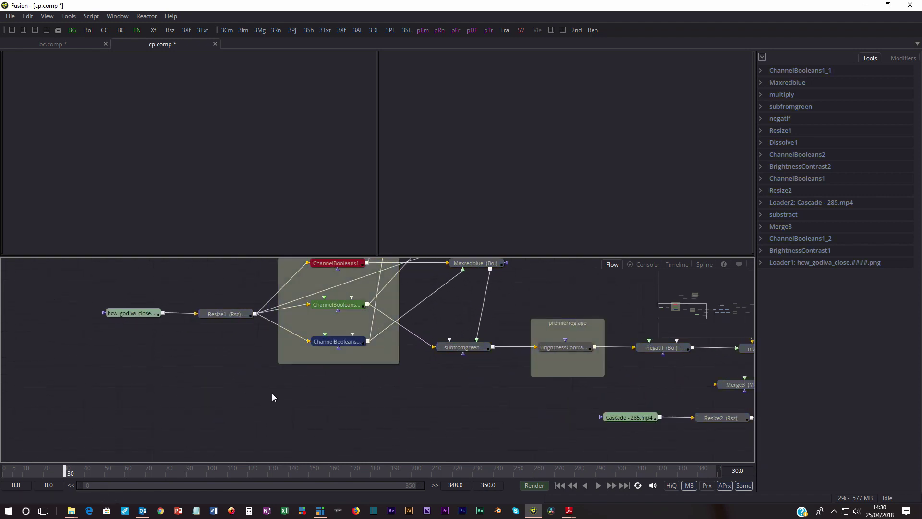
{"action": "left_click_drag", "start_coordinate": [241, 373], "coordinate": [147, 421]}
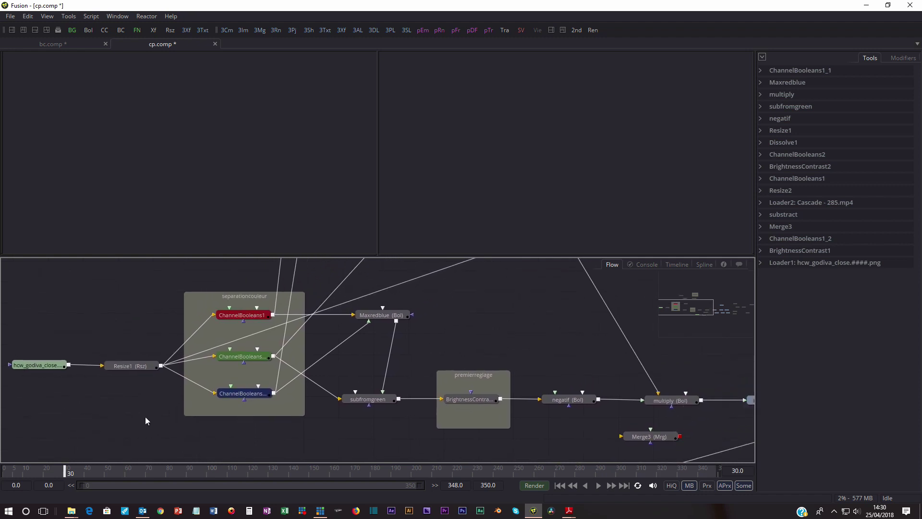
{"action": "left_click", "coordinate": [51, 363]}
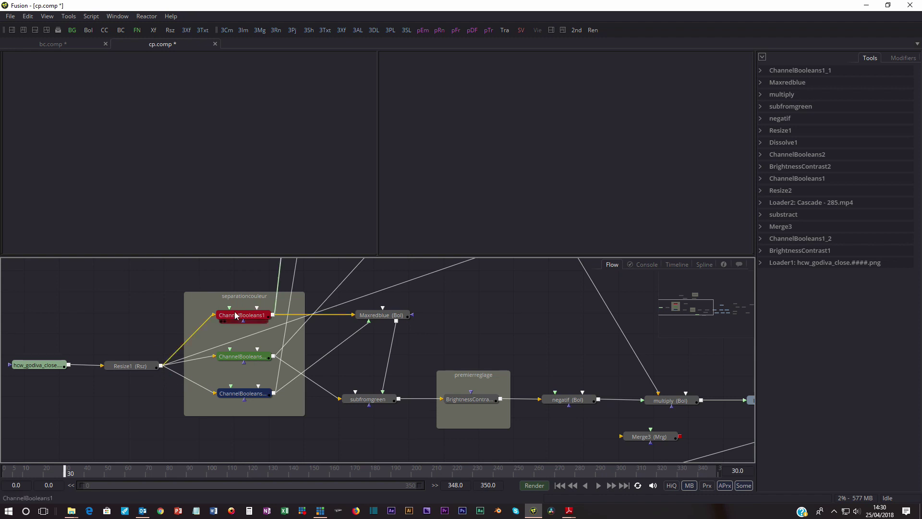
Step: Open the settings of ChannelBooleans1, show Resize1 in the first viewer and move the playhead to frame 18
{"action": "left_click_drag", "start_coordinate": [318, 429], "coordinate": [303, 428]}
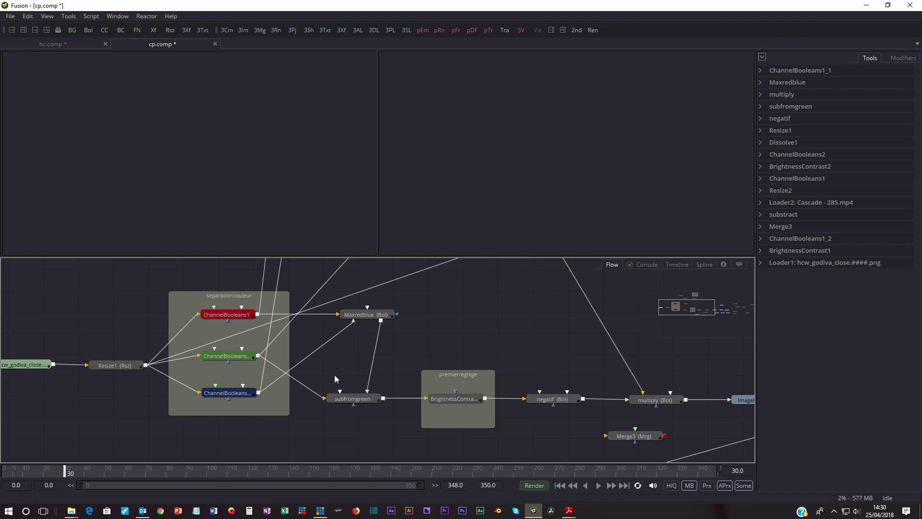
{"action": "left_click", "coordinate": [226, 315]}
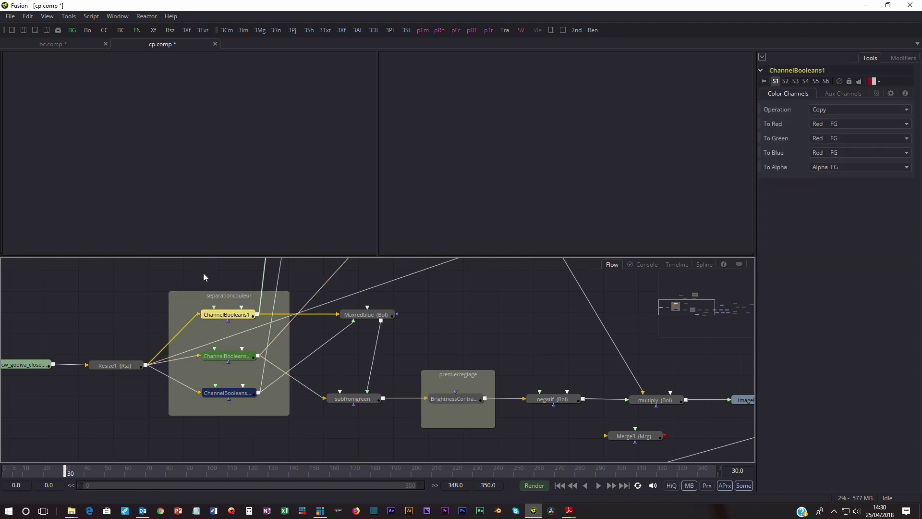
{"action": "left_click", "coordinate": [94, 371]}
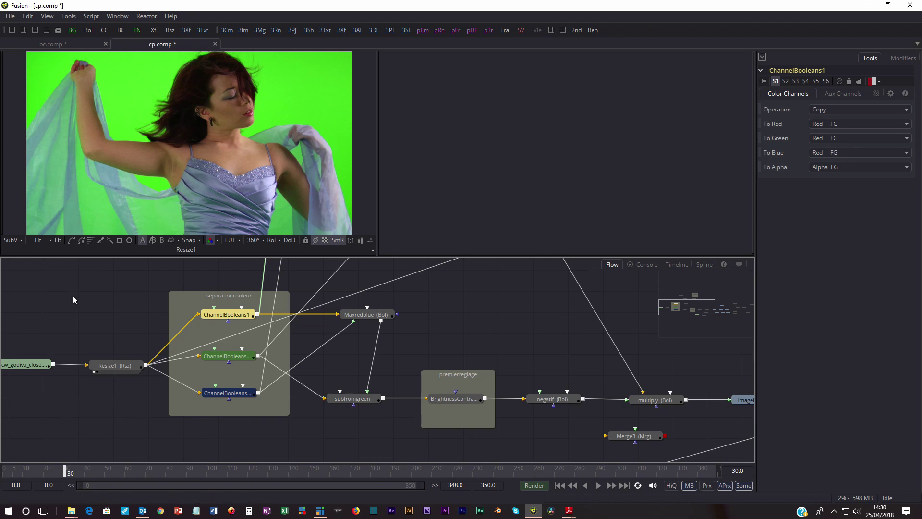
{"action": "left_click_drag", "start_coordinate": [7, 473], "coordinate": [41, 478]}
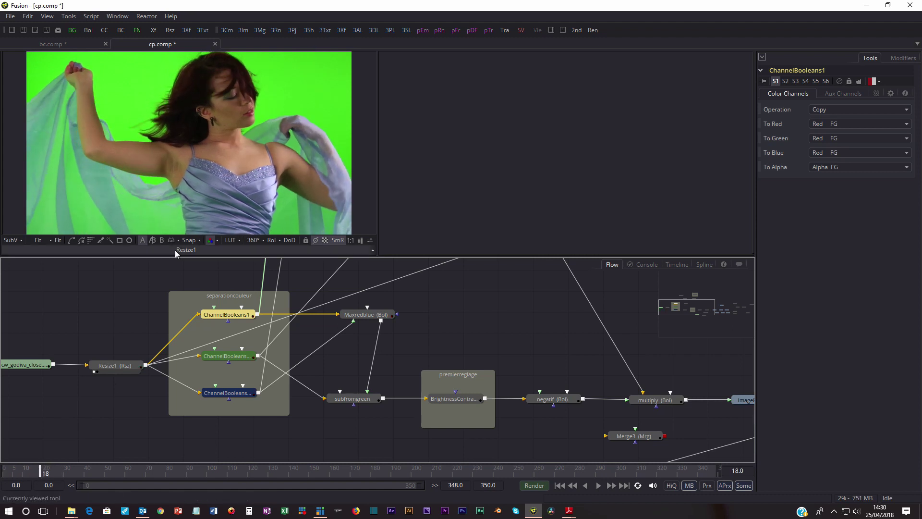
{"action": "left_click", "coordinate": [259, 435]}
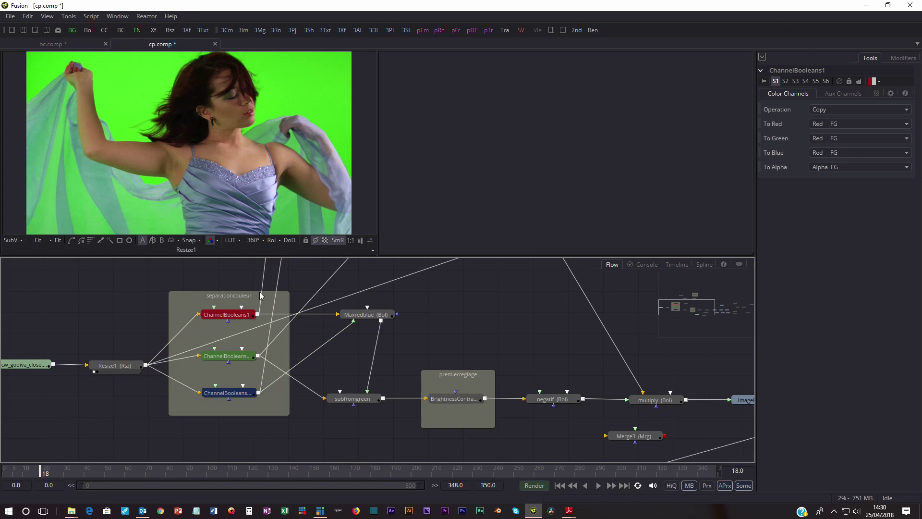
Step: View ChannelBooleans1 in the second viewer and set that viewer's sub-view to Color Inspector
{"action": "left_click", "coordinate": [246, 315]}
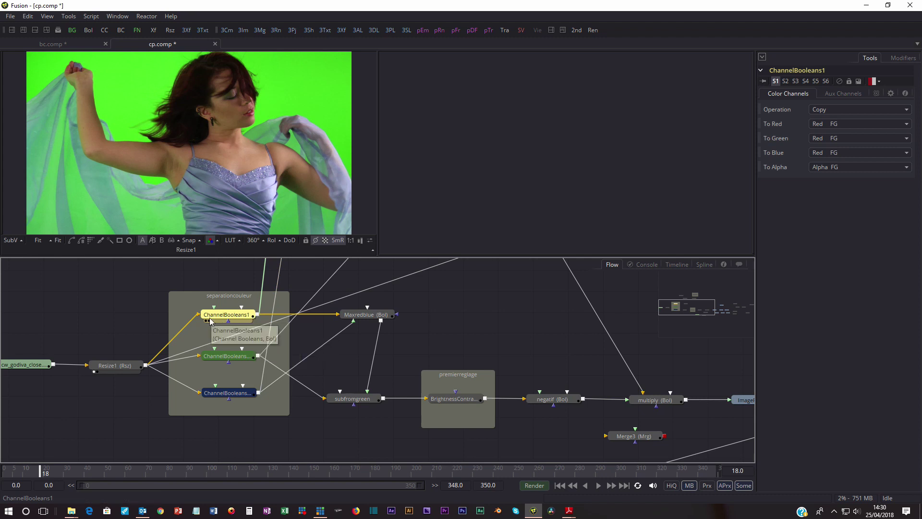
{"action": "left_click", "coordinate": [209, 320]}
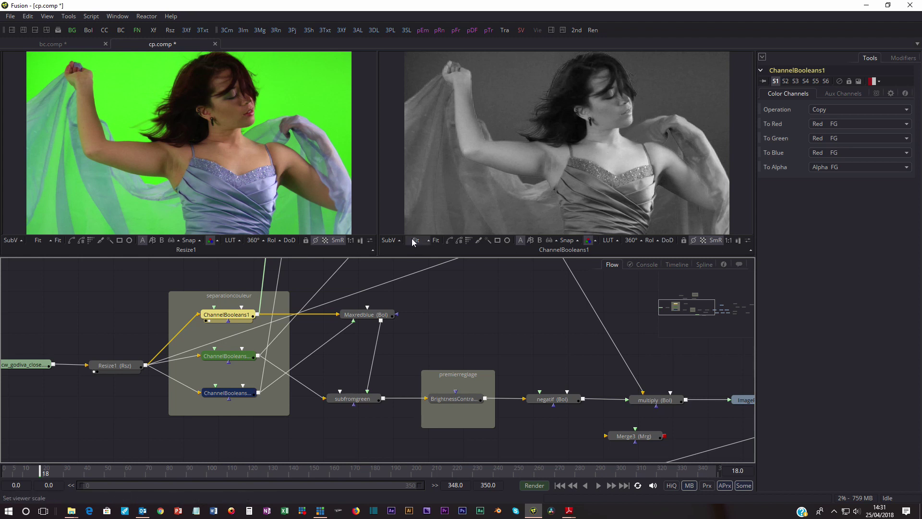
{"action": "left_click", "coordinate": [389, 241]}
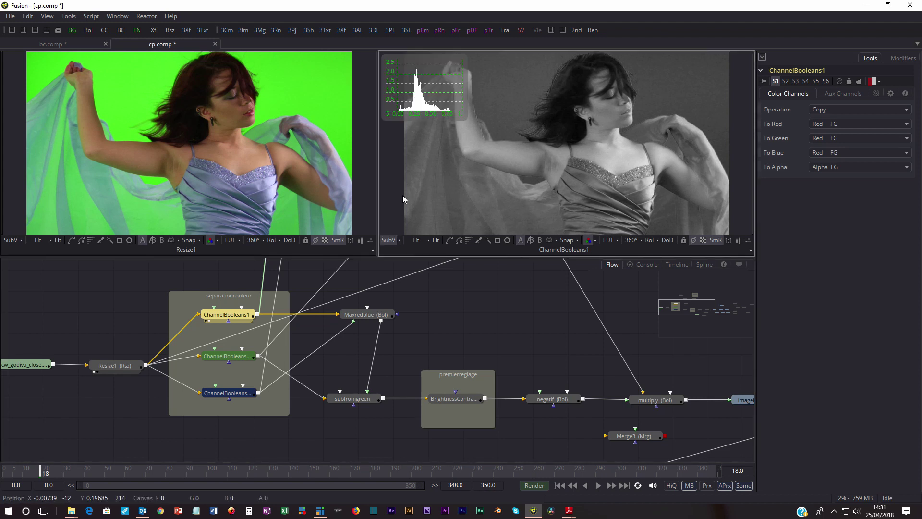
{"action": "left_click", "coordinate": [400, 240]}
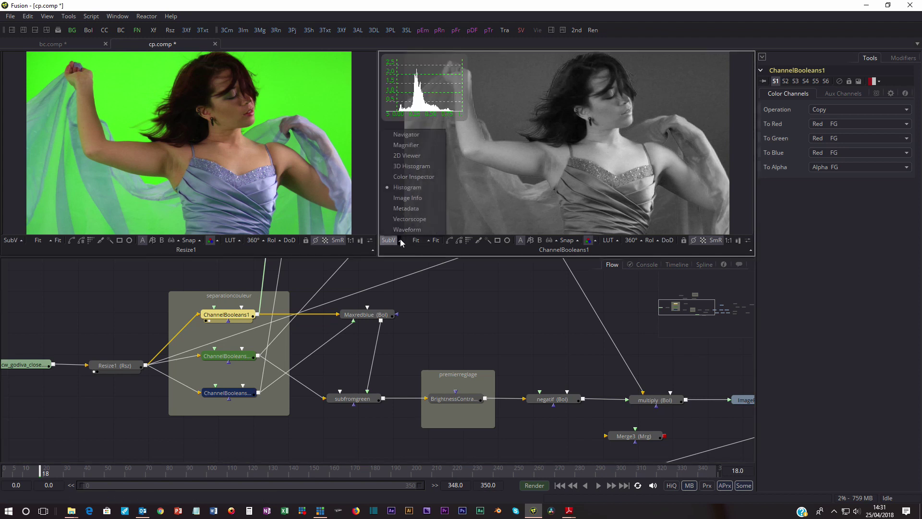
{"action": "left_click", "coordinate": [414, 176]}
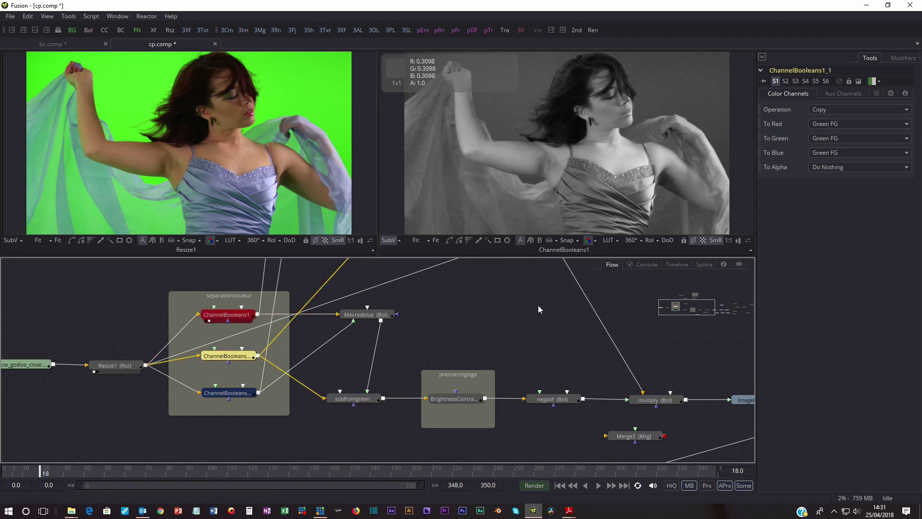
Step: Examine the channel copy settings of the blue separation node ChannelBooleans1_2
{"action": "left_click", "coordinate": [223, 393]}
{"action": "left_click_drag", "start_coordinate": [450, 319], "coordinate": [403, 339]}
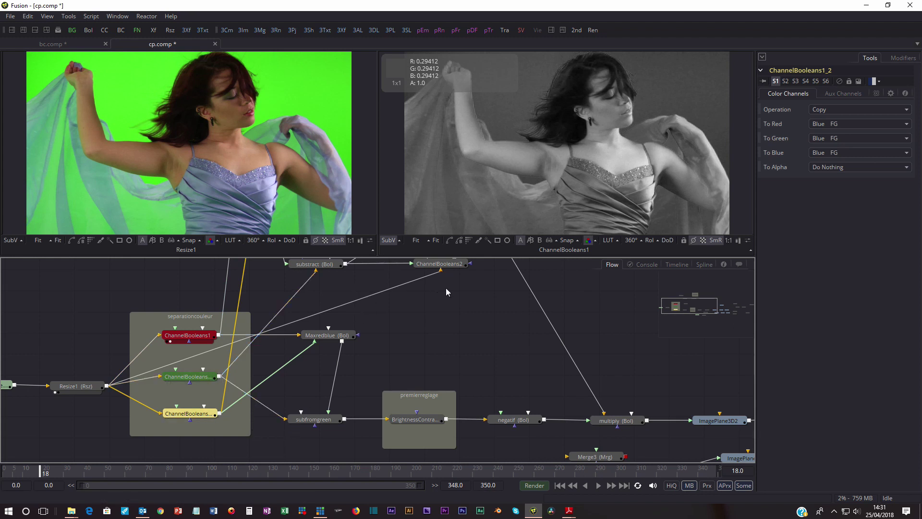
{"action": "left_click_drag", "start_coordinate": [454, 318], "coordinate": [426, 306]}
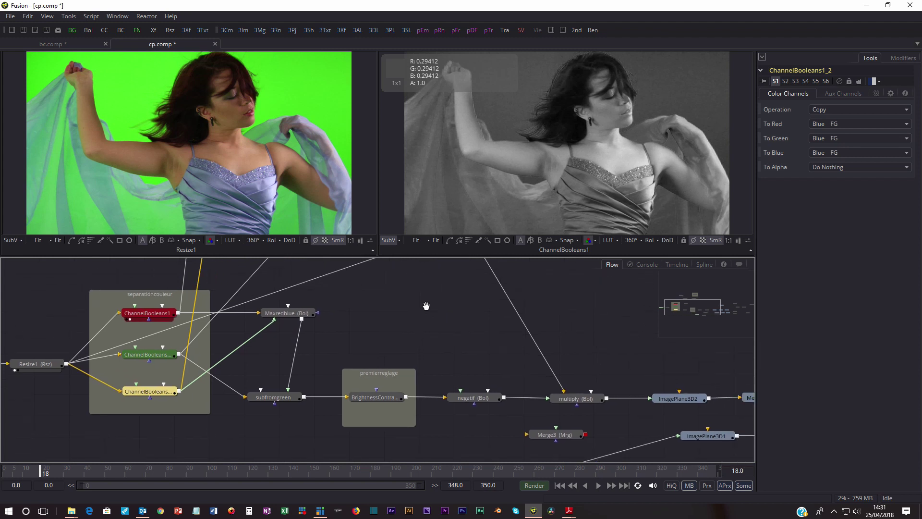
Step: Examine the settings of Maxredblue and its blue and red source nodes, and view Maxredblue in the second viewer
{"action": "left_click", "coordinate": [291, 317]}
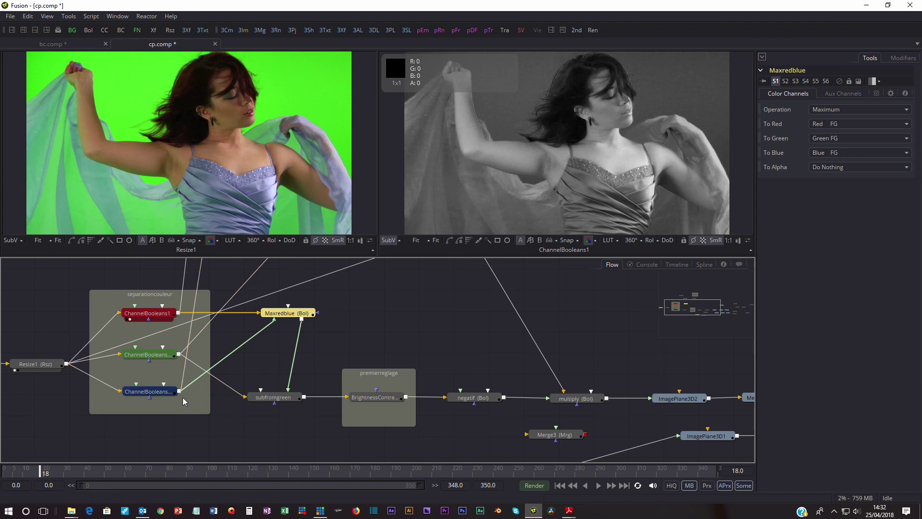
{"action": "left_click", "coordinate": [147, 392]}
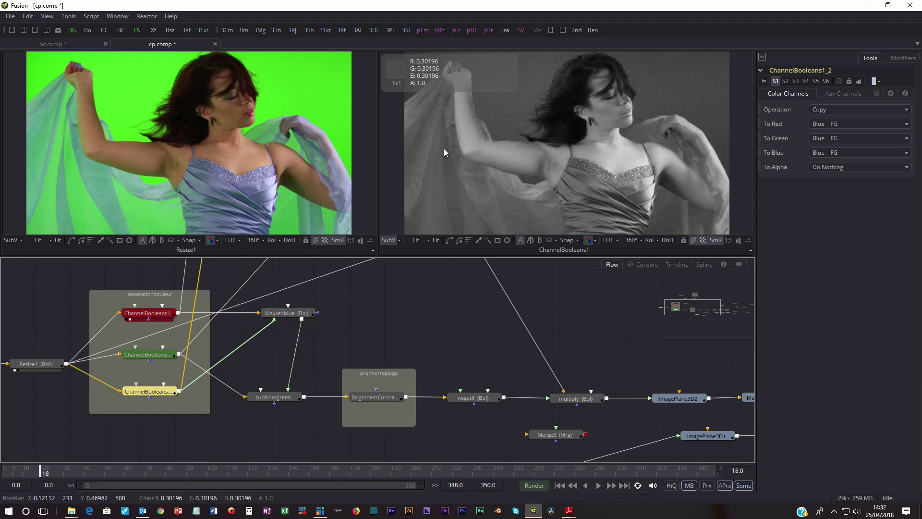
{"action": "left_click", "coordinate": [159, 318]}
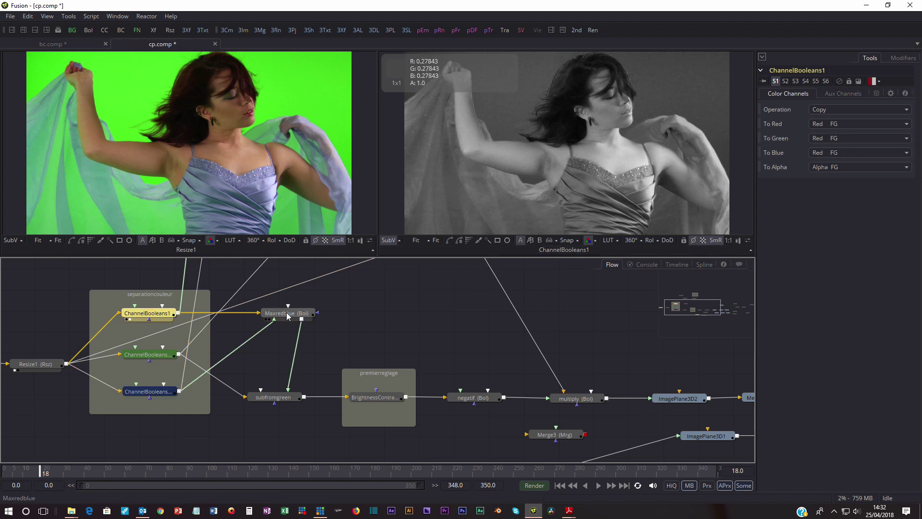
{"action": "left_click", "coordinate": [270, 318]}
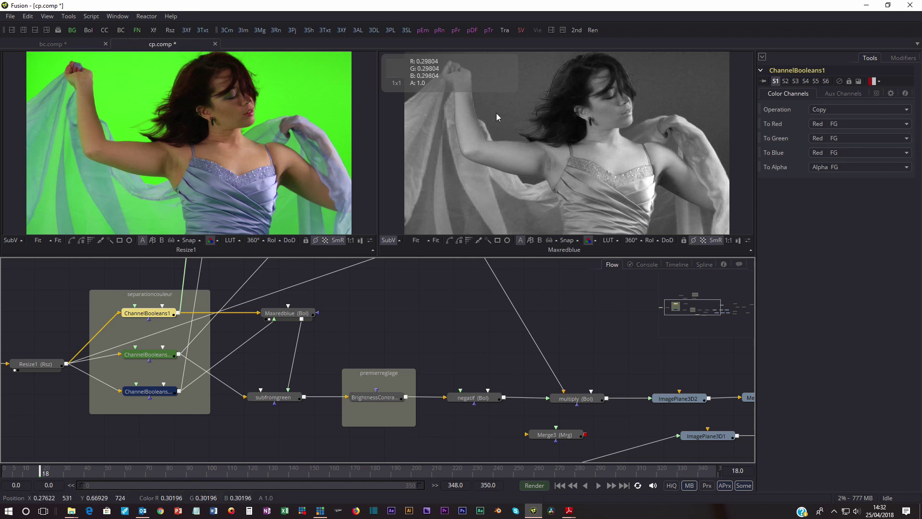
Step: Compare the settings of subfromgreen and Maxredblue, and view subfromgreen in the second viewer
{"action": "left_click_drag", "start_coordinate": [401, 306], "coordinate": [392, 302]}
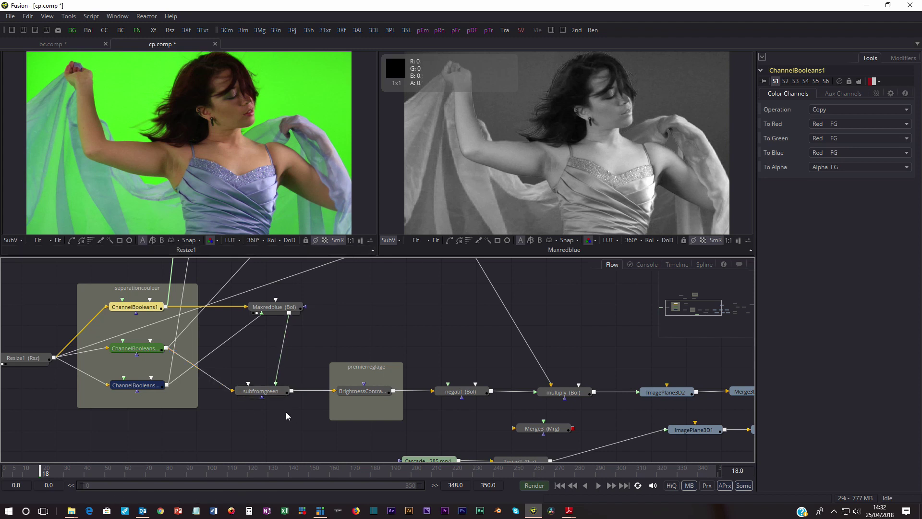
{"action": "left_click_drag", "start_coordinate": [276, 395], "coordinate": [285, 394]}
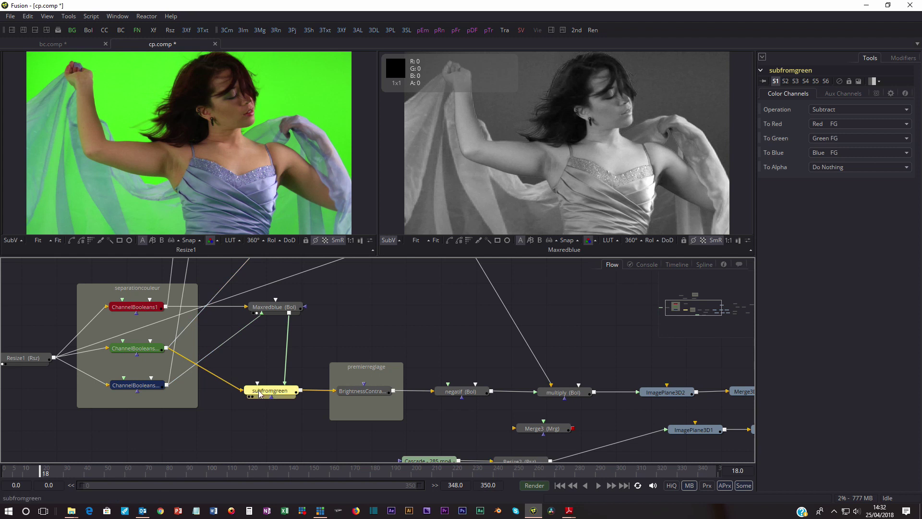
{"action": "left_click", "coordinate": [285, 312]}
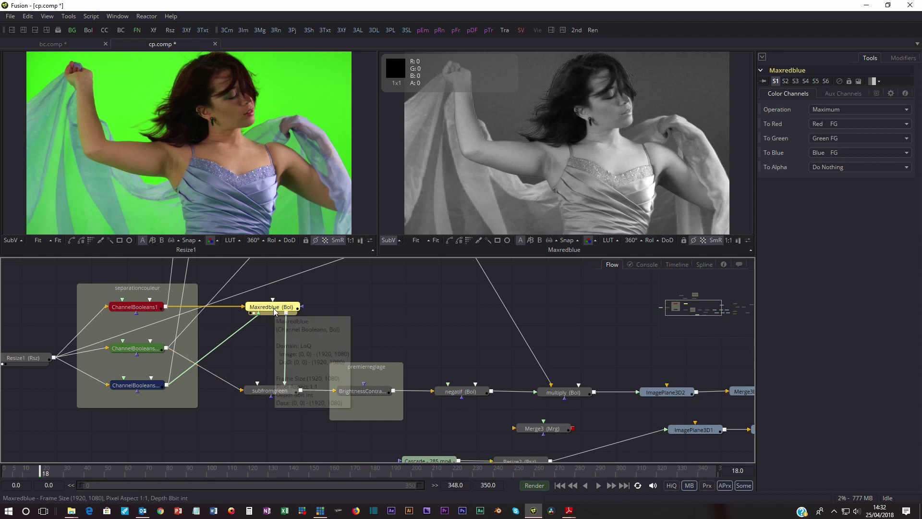
{"action": "left_click", "coordinate": [287, 391]}
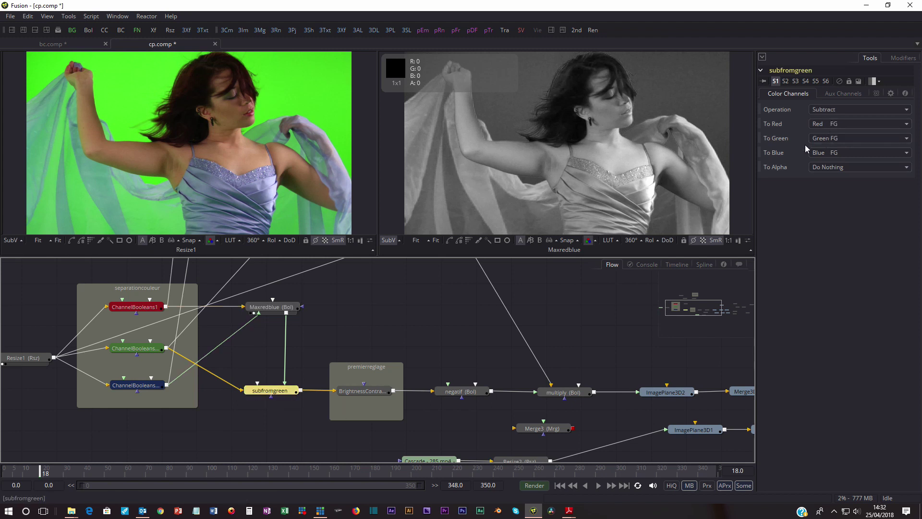
{"action": "left_click", "coordinate": [254, 397]}
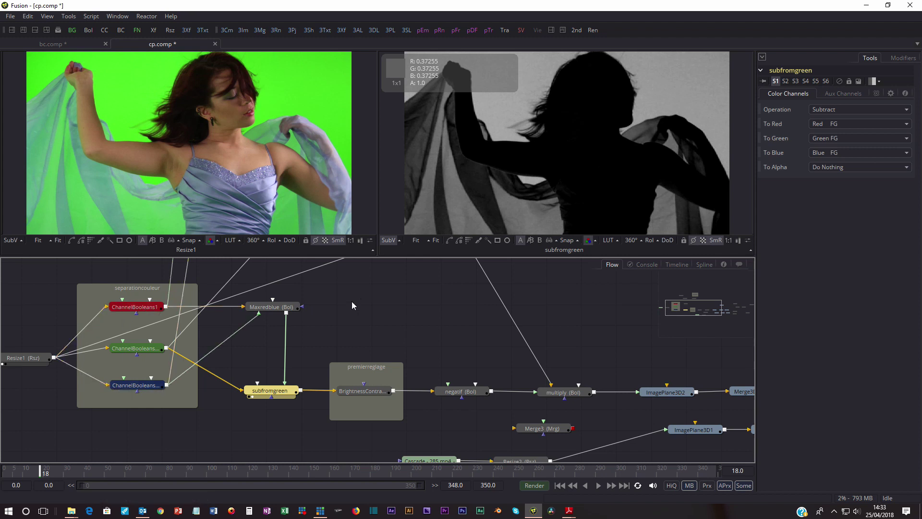
Step: View BrightnessContrast1 of the premierreglage group in the second viewer and set its High level to 0.5
{"action": "left_click_drag", "start_coordinate": [424, 315], "coordinate": [351, 310]}
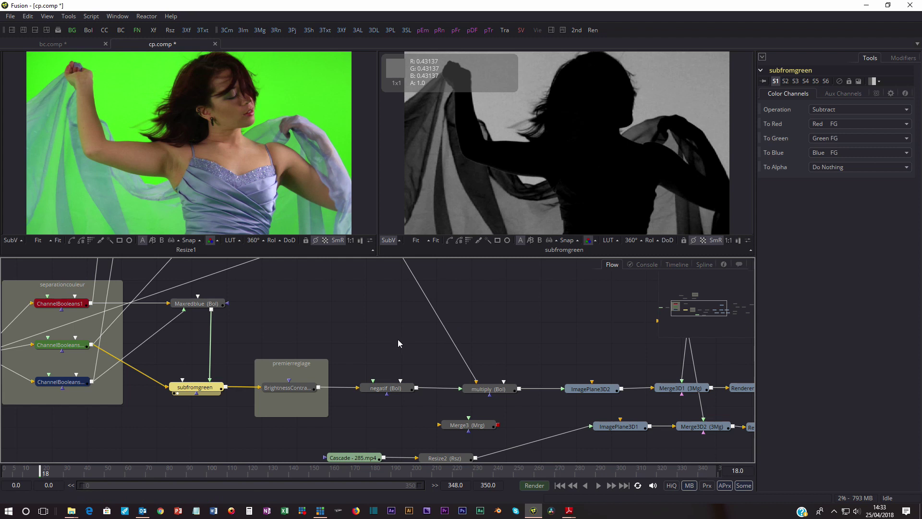
{"action": "left_click", "coordinate": [302, 407]}
{"action": "left_click", "coordinate": [299, 390]}
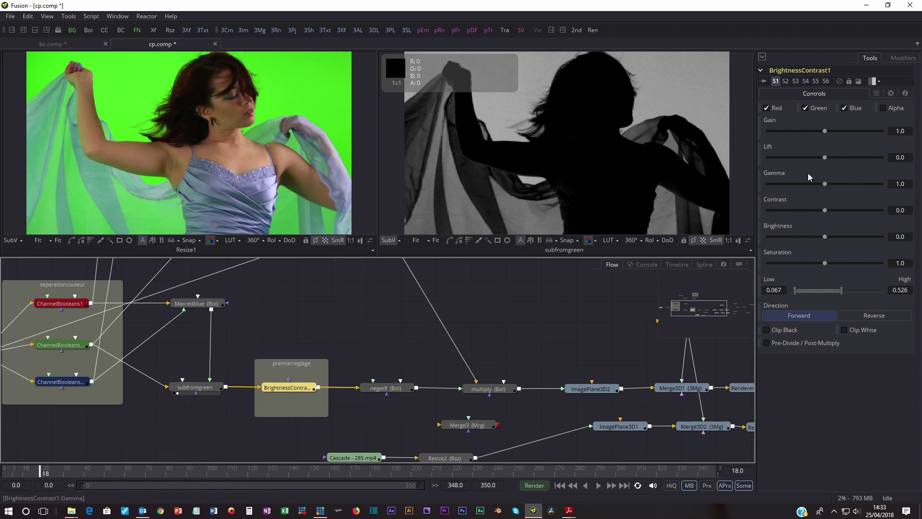
{"action": "left_click", "coordinate": [269, 394]}
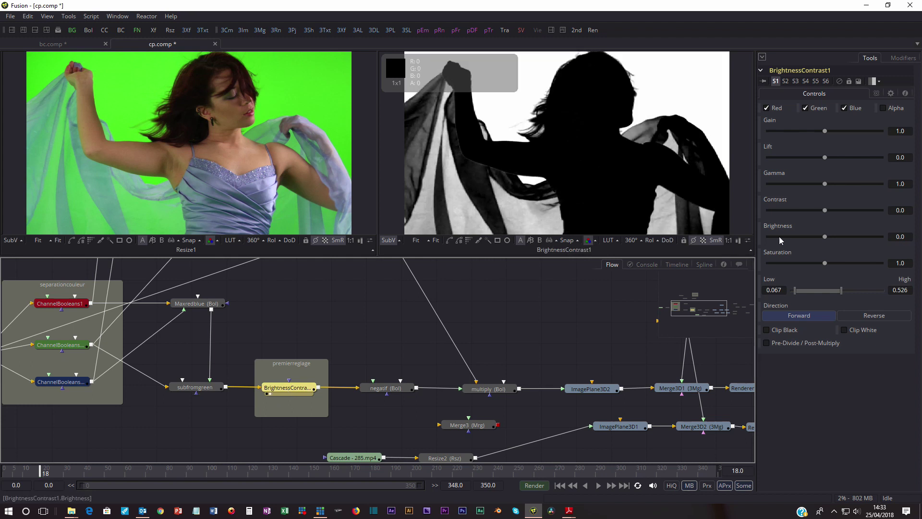
{"action": "mouse_move", "coordinate": [844, 293]}
{"action": "left_mouse_down"}
{"action": "mouse_move", "coordinate": [857, 292]}
{"action": "mouse_move", "coordinate": [825, 293]}
{"action": "mouse_move", "coordinate": [840, 292]}
{"action": "left_mouse_up"}
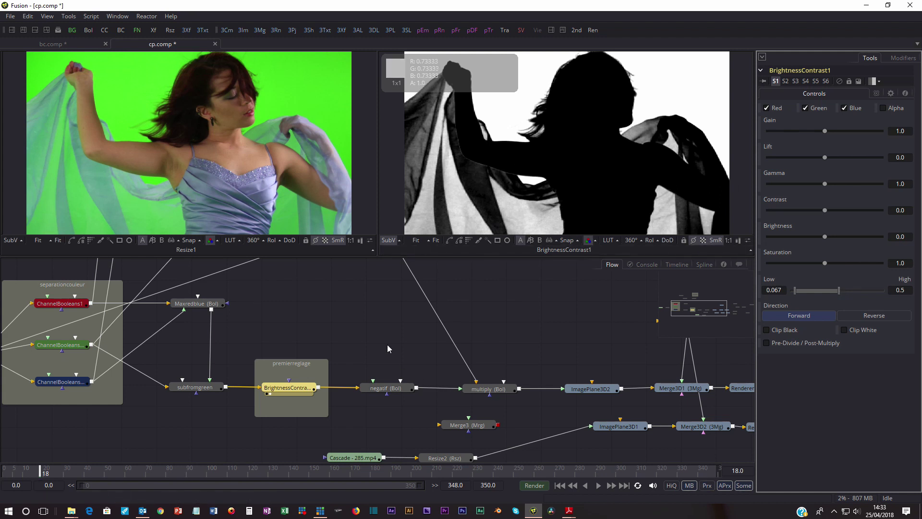
Step: View the negatif node in the second viewer and open its channel settings
{"action": "left_click", "coordinate": [368, 393]}
{"action": "left_click", "coordinate": [384, 390]}
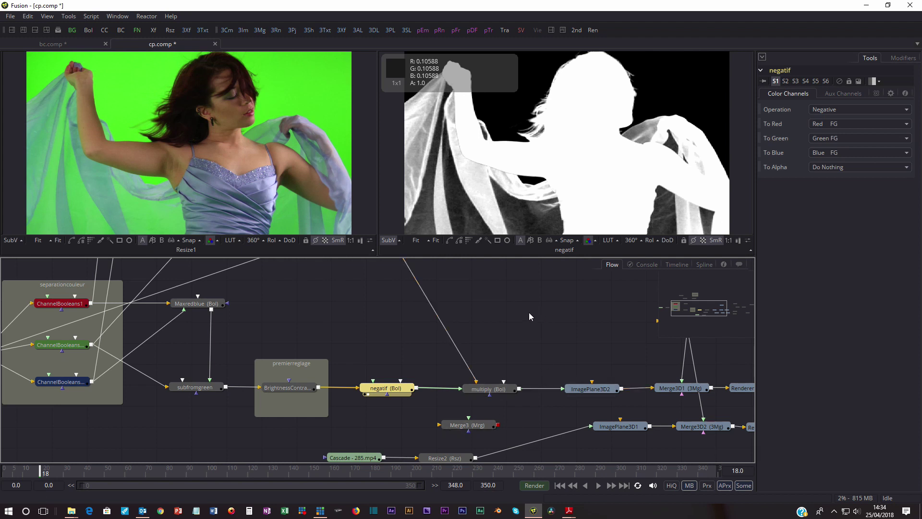
Step: Examine the settings of Dissolve1 and view it, followed by the connected substract node, in the second viewer
{"action": "left_click_drag", "start_coordinate": [551, 303], "coordinate": [587, 411]}
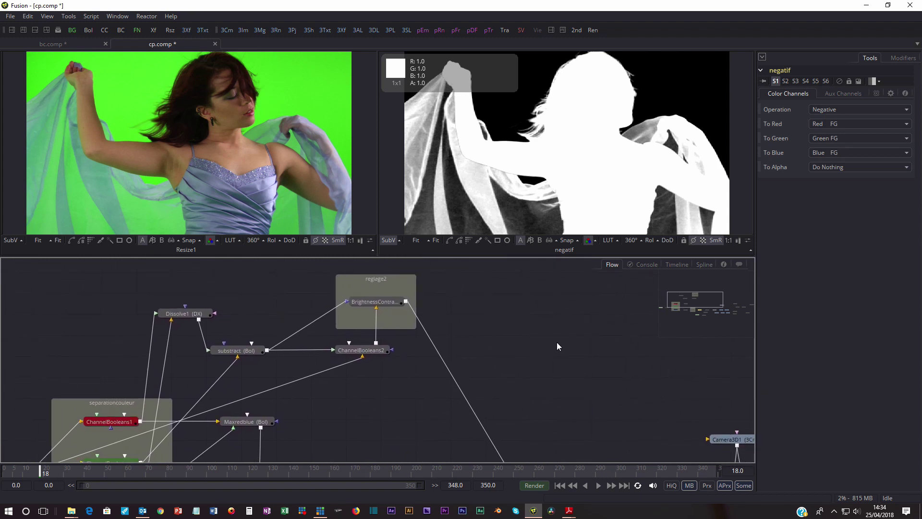
{"action": "left_click_drag", "start_coordinate": [339, 428], "coordinate": [341, 385]}
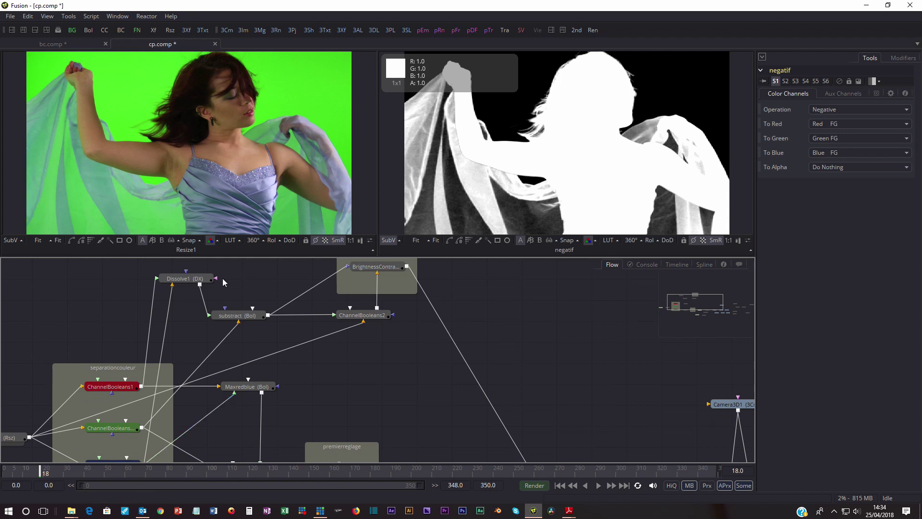
{"action": "left_click", "coordinate": [183, 279]}
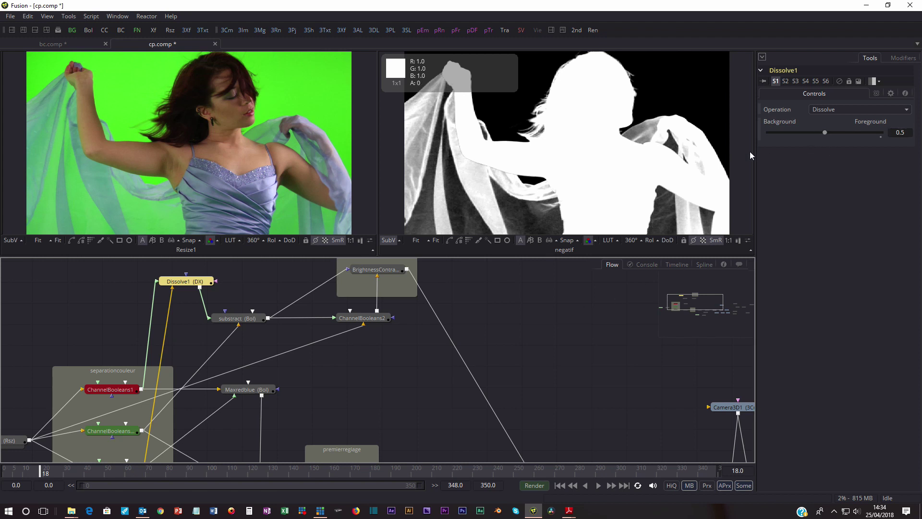
{"action": "left_click", "coordinate": [168, 287]}
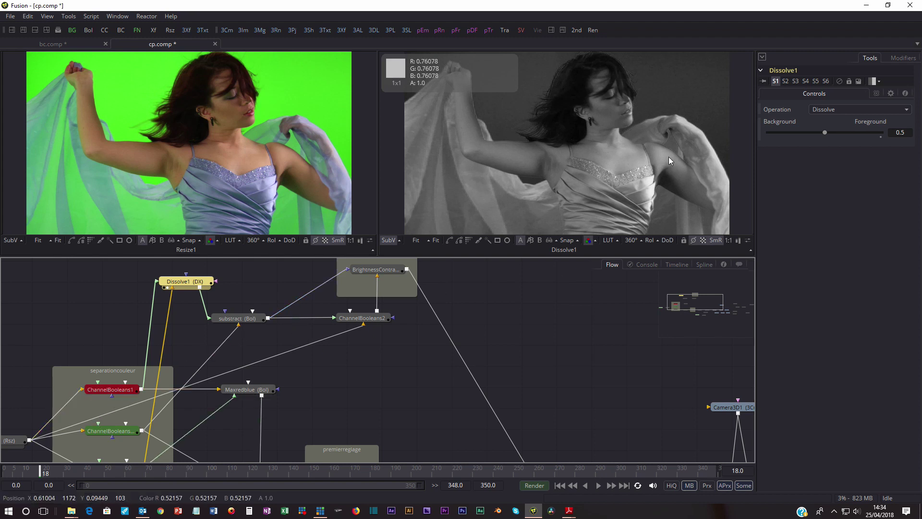
{"action": "key", "text": "2"}
{"action": "left_click", "coordinate": [232, 321]}
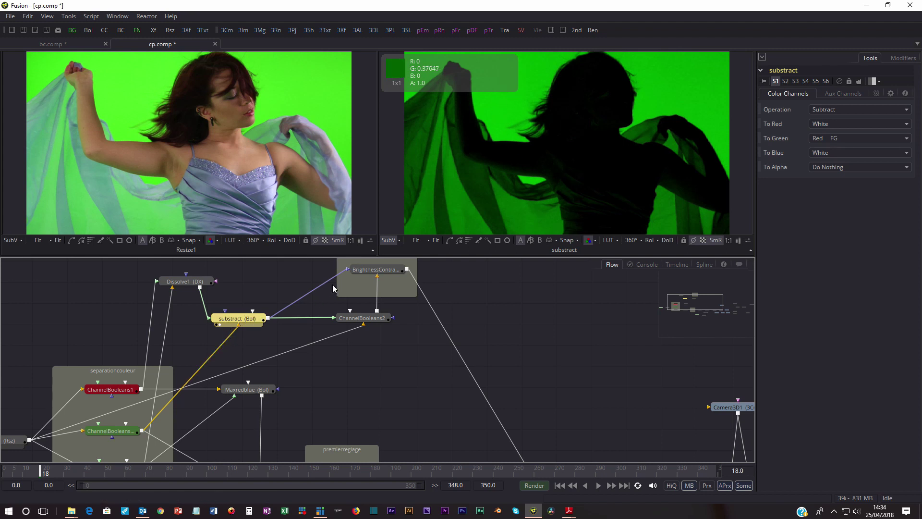
Step: View BrightnessContrast2 of the reglage2 group in the second viewer and set its Brightness to 0.692
{"action": "left_click_drag", "start_coordinate": [387, 337], "coordinate": [378, 366]}
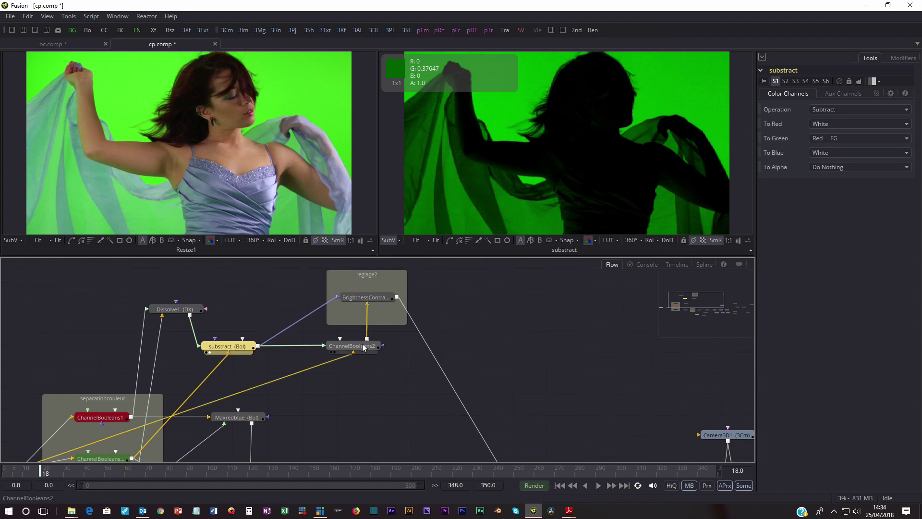
{"action": "left_click", "coordinate": [349, 303]}
{"action": "left_click", "coordinate": [362, 302]}
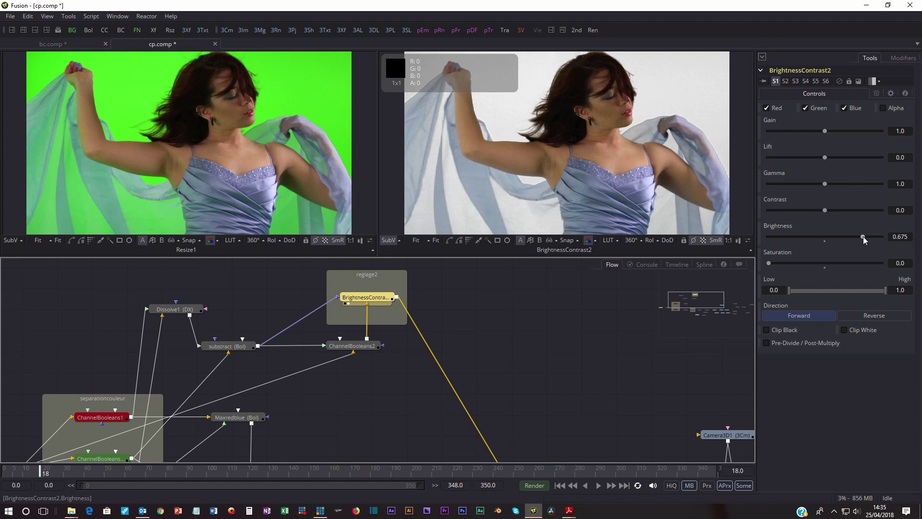
{"action": "left_click_drag", "start_coordinate": [863, 237], "coordinate": [863, 237]}
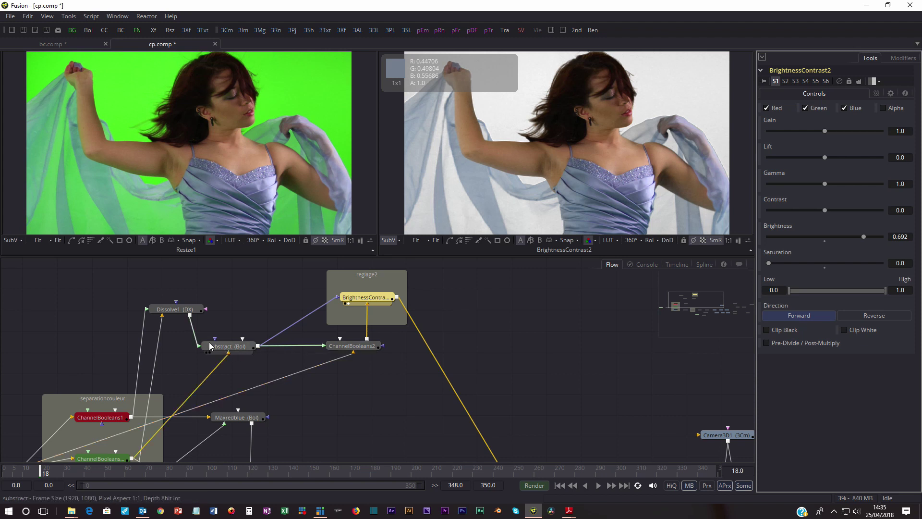
Step: View ChannelBooleans2 in the second viewer with its channel settings open, followed by BrightnessContrast2 of the reglage2 group
{"action": "left_click", "coordinate": [336, 353]}
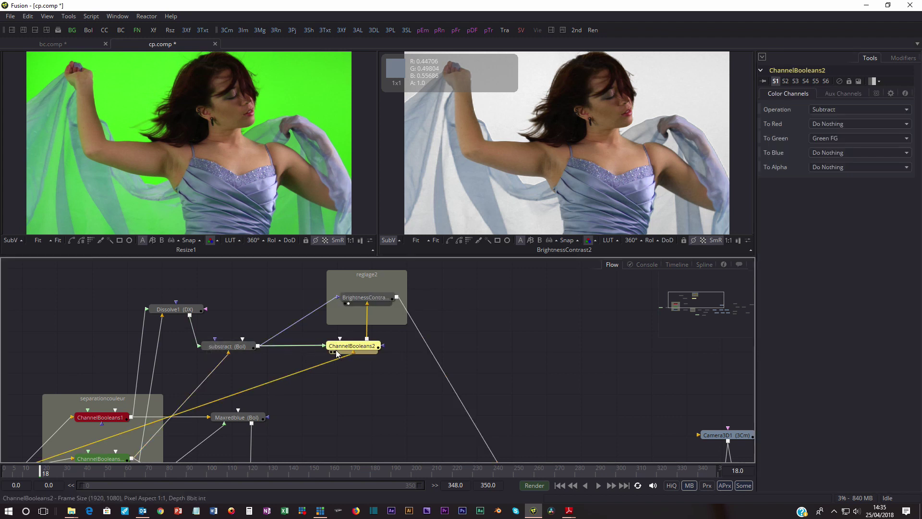
{"action": "key", "text": "2"}
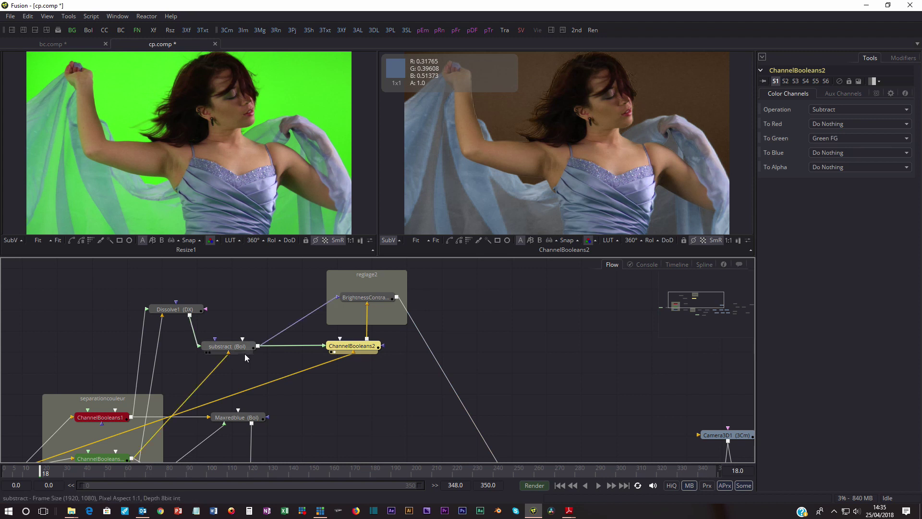
{"action": "left_click_drag", "start_coordinate": [316, 410], "coordinate": [323, 381]}
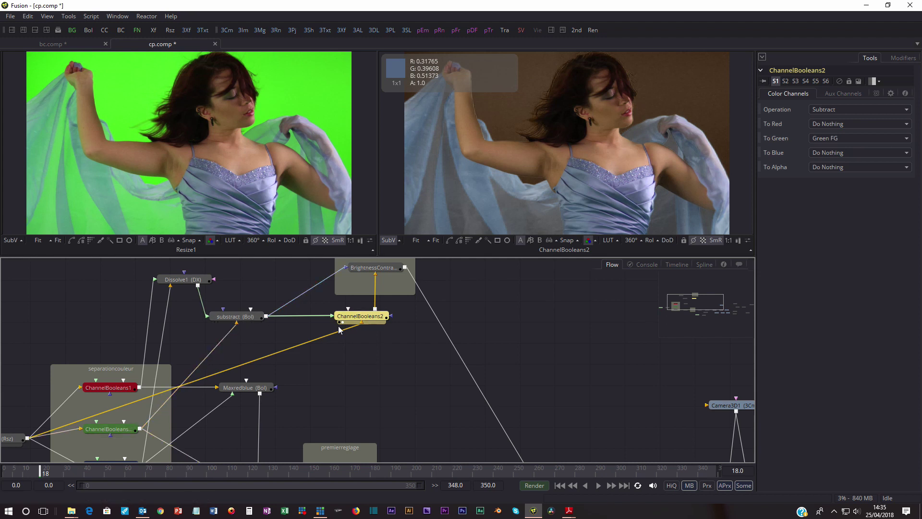
{"action": "left_click_drag", "start_coordinate": [566, 276], "coordinate": [492, 323]}
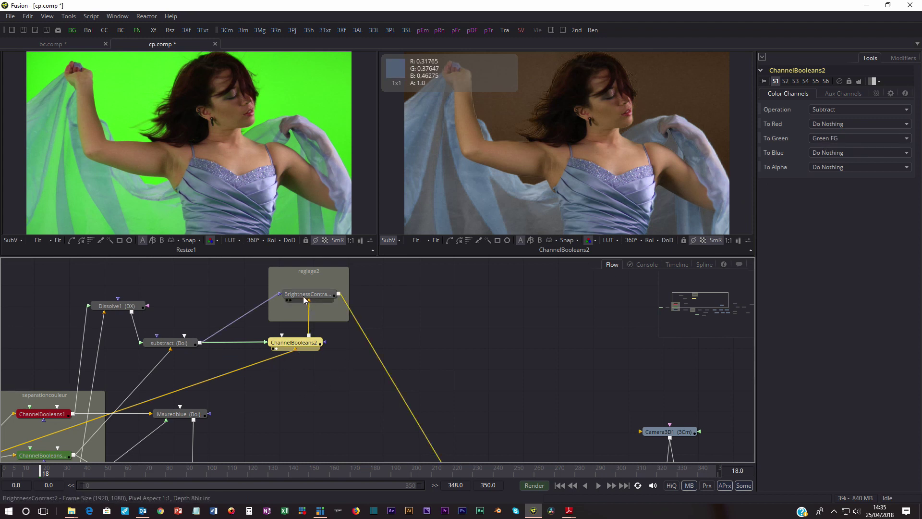
{"action": "mouse_move", "coordinate": [304, 299]}
{"action": "left_click", "coordinate": [290, 300]}
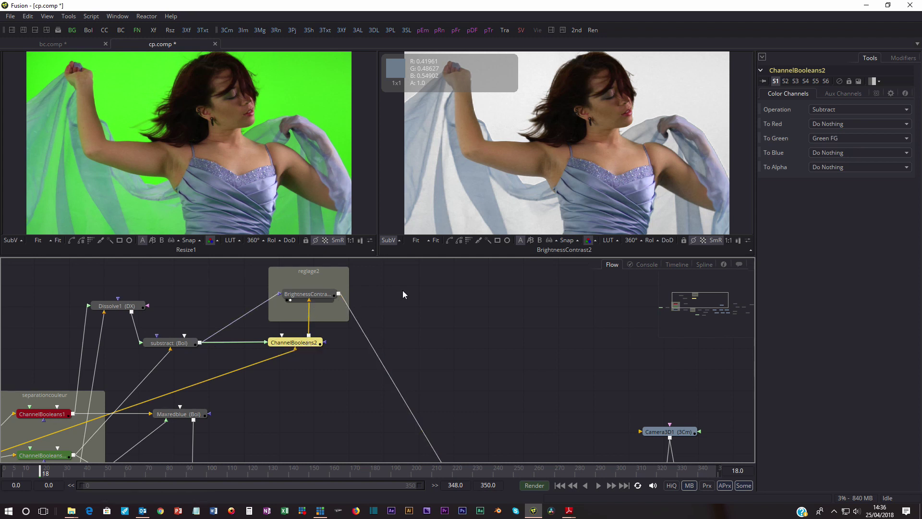
{"action": "scroll", "coordinate": [538, 434], "scroll_direction": "down", "scroll_amount": 1}
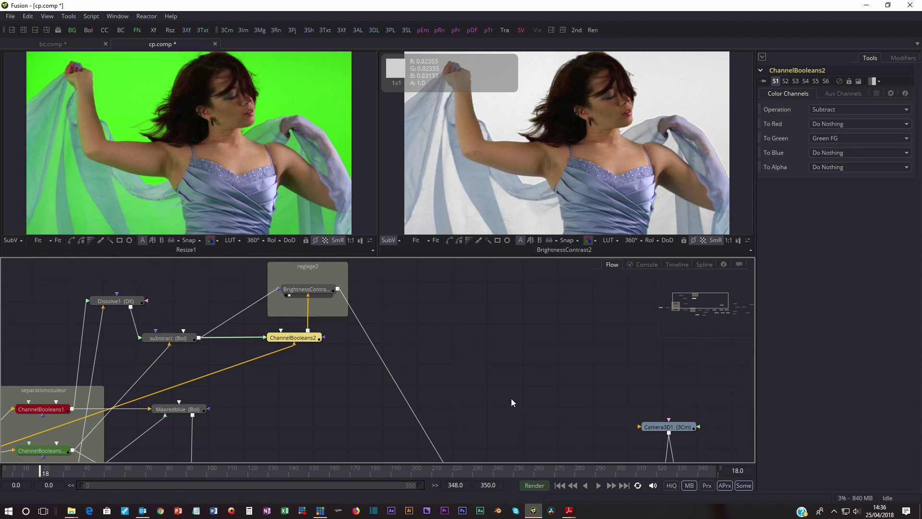
Step: View the negatif node and the multiply node in the second viewer, and examine the channel settings of multiply
{"action": "left_click_drag", "start_coordinate": [512, 398], "coordinate": [461, 259]}
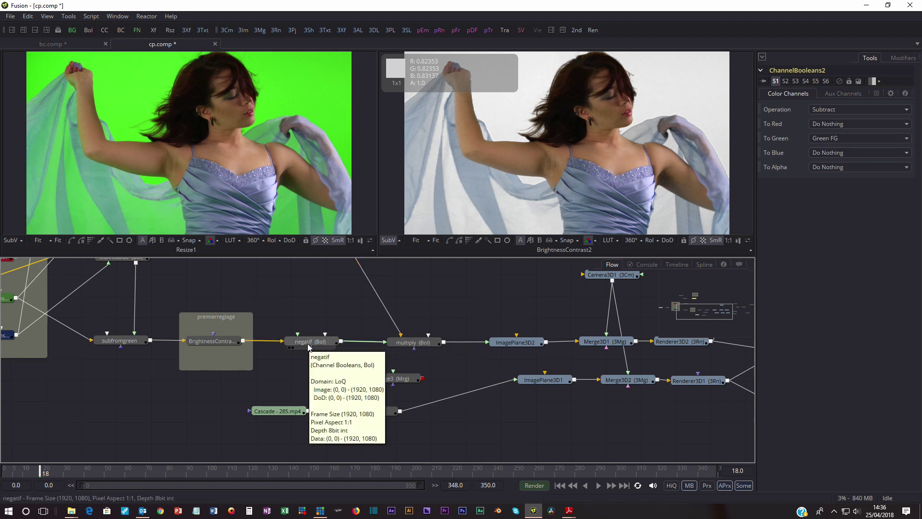
{"action": "left_click", "coordinate": [292, 350]}
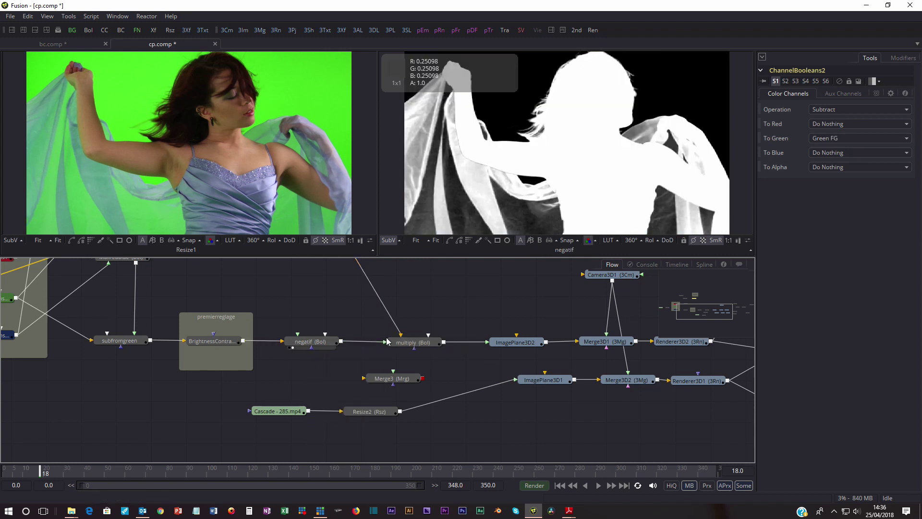
{"action": "left_click", "coordinate": [396, 350]}
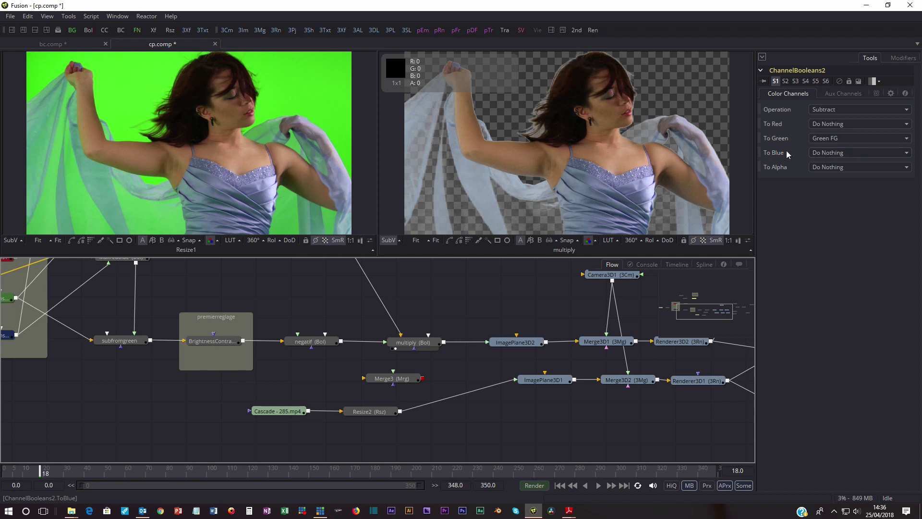
{"action": "left_click", "coordinate": [410, 342]}
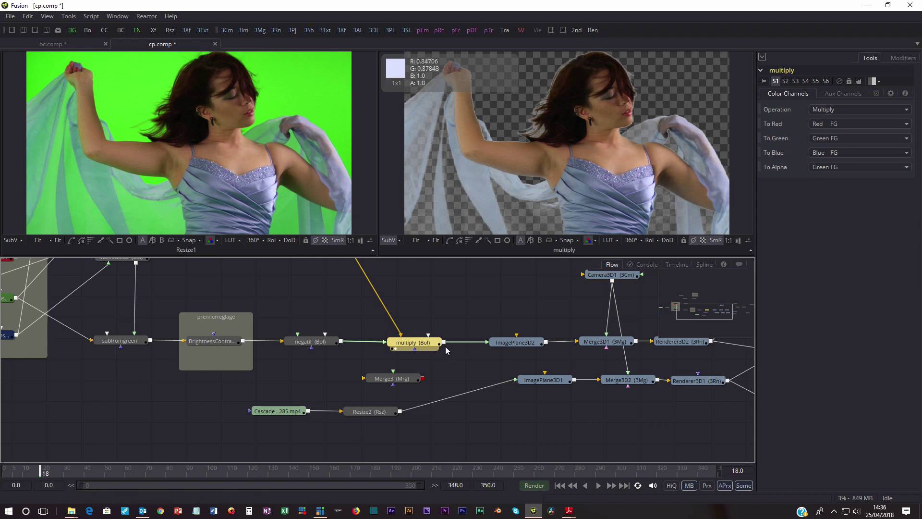
{"action": "left_click_drag", "start_coordinate": [465, 312], "coordinate": [444, 361]}
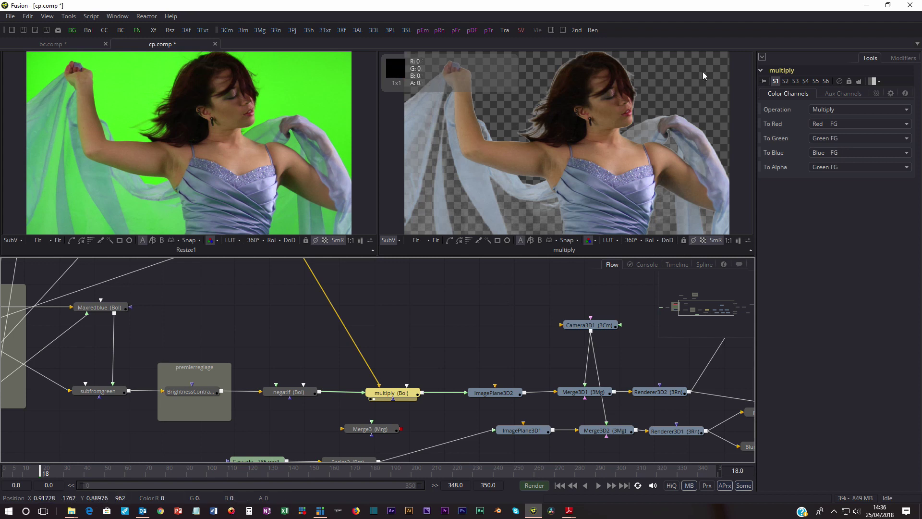
{"action": "left_click_drag", "start_coordinate": [485, 350], "coordinate": [466, 314]}
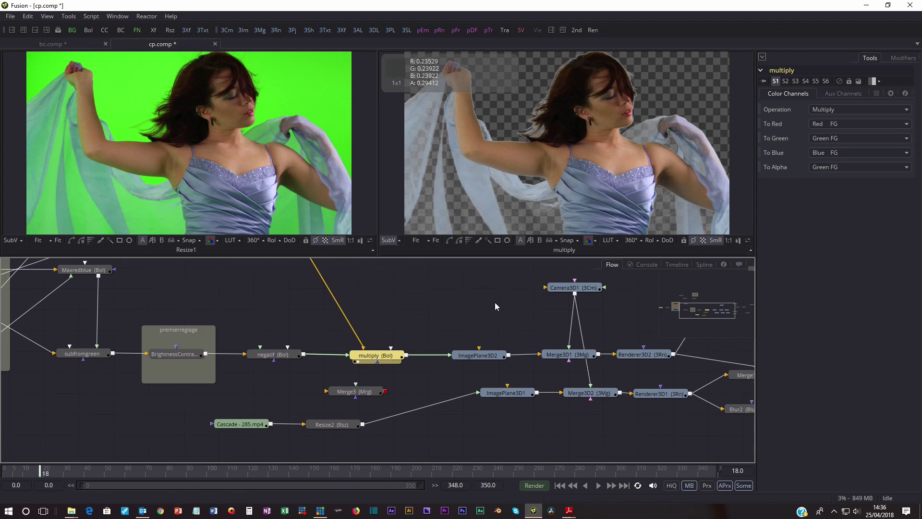
{"action": "left_click_drag", "start_coordinate": [497, 303], "coordinate": [313, 320]}
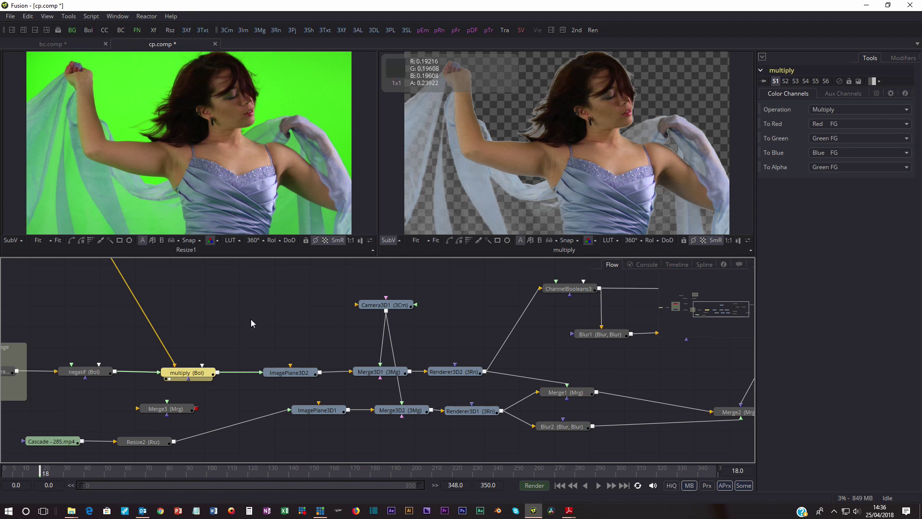
Step: Slightly lower the Brightness of BrightnessContrast2 in the reglage2 group
{"action": "left_click_drag", "start_coordinate": [264, 337], "coordinate": [383, 483]}
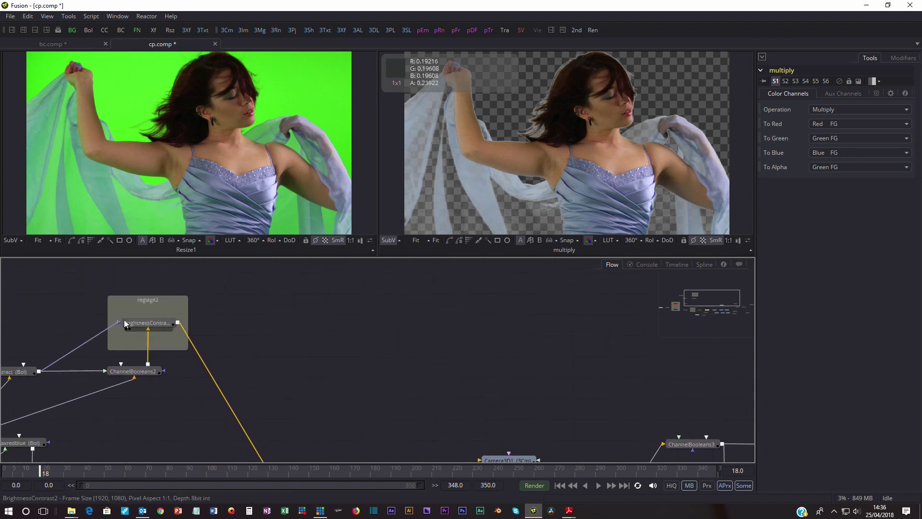
{"action": "left_click", "coordinate": [137, 328]}
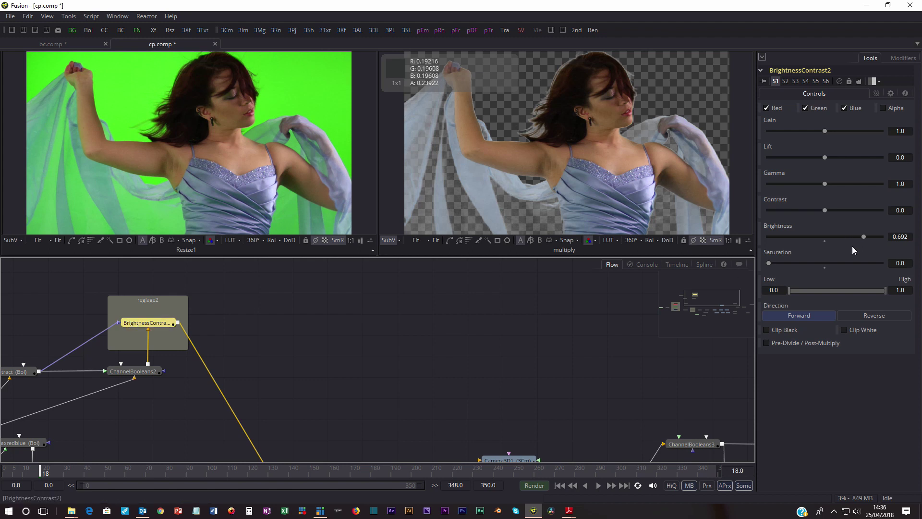
{"action": "mouse_move", "coordinate": [863, 236]}
{"action": "left_mouse_down"}
{"action": "mouse_move", "coordinate": [846, 231]}
{"action": "mouse_move", "coordinate": [857, 236]}
{"action": "left_mouse_up"}
Step: Set the High level of BrightnessContrast1 in the premierreglage group to 0.495
{"action": "left_click_drag", "start_coordinate": [389, 369], "coordinate": [399, 268]}
{"action": "left_click", "coordinate": [139, 411]}
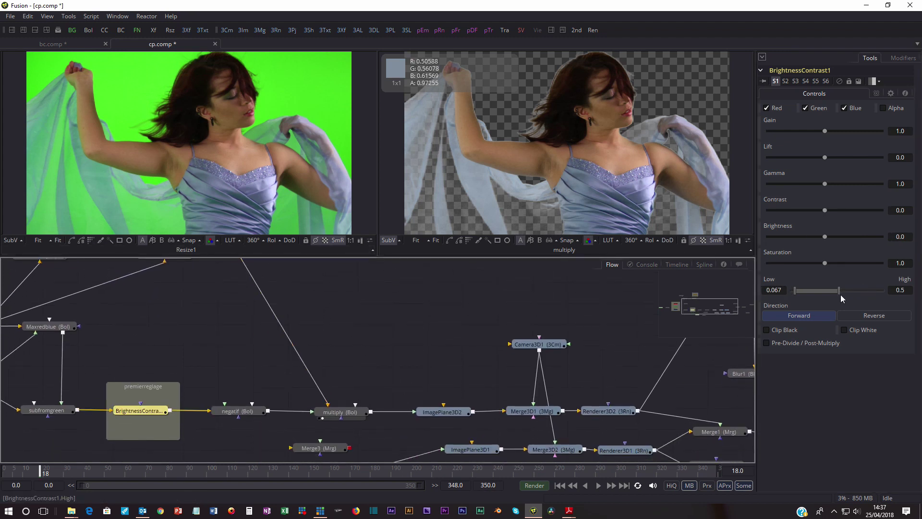
{"action": "mouse_move", "coordinate": [841, 291]}
{"action": "left_mouse_down"}
{"action": "mouse_move", "coordinate": [849, 290]}
{"action": "mouse_move", "coordinate": [838, 290]}
{"action": "left_mouse_up"}
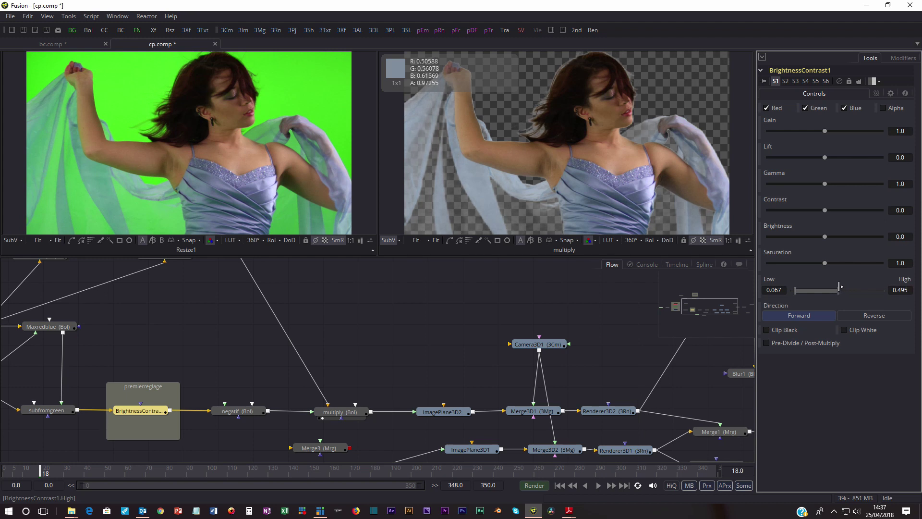
Step: View Renderer3D2 and ChannelBooleans3 in the second viewer, and open the channel settings of ChannelBooleans3
{"action": "left_click_drag", "start_coordinate": [581, 305], "coordinate": [229, 285]}
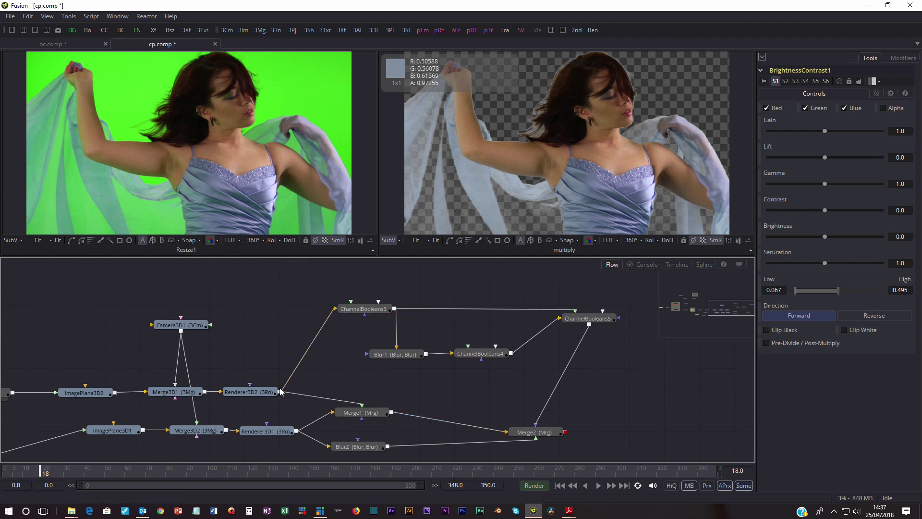
{"action": "left_click", "coordinate": [233, 398]}
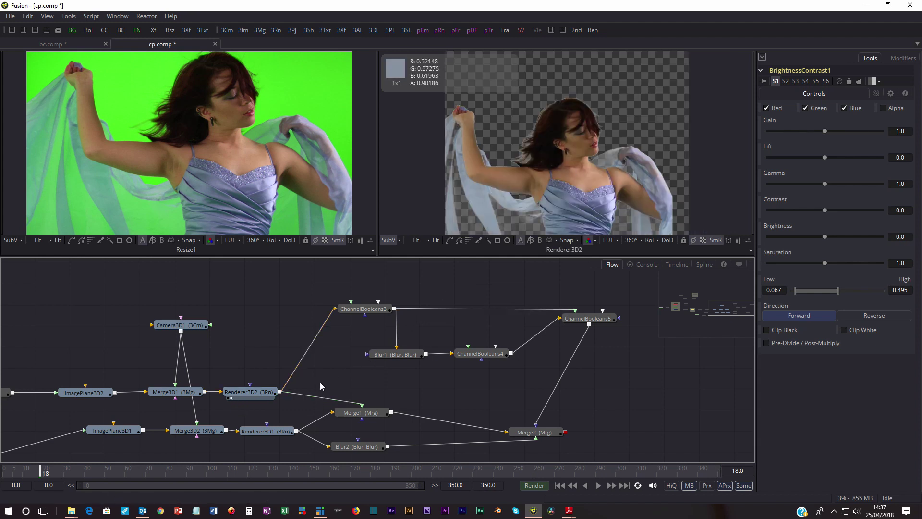
{"action": "left_click", "coordinate": [347, 318]}
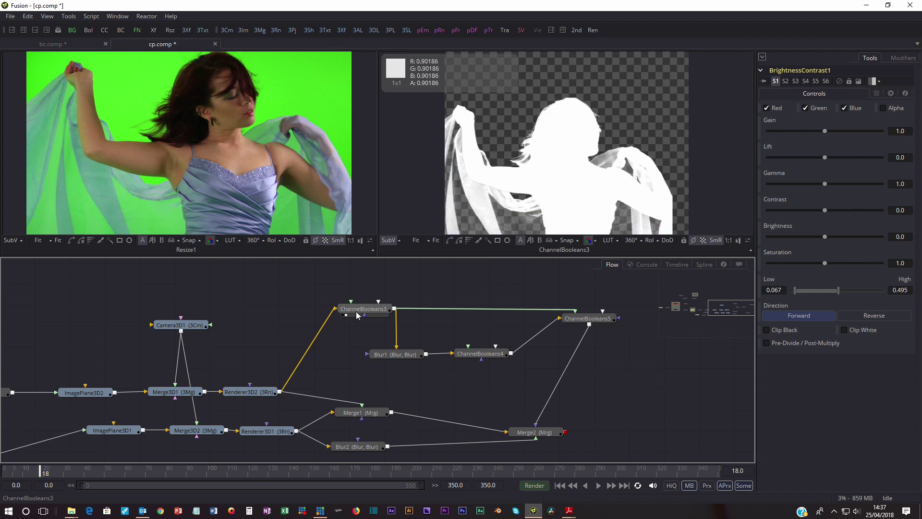
{"action": "left_click", "coordinate": [359, 315]}
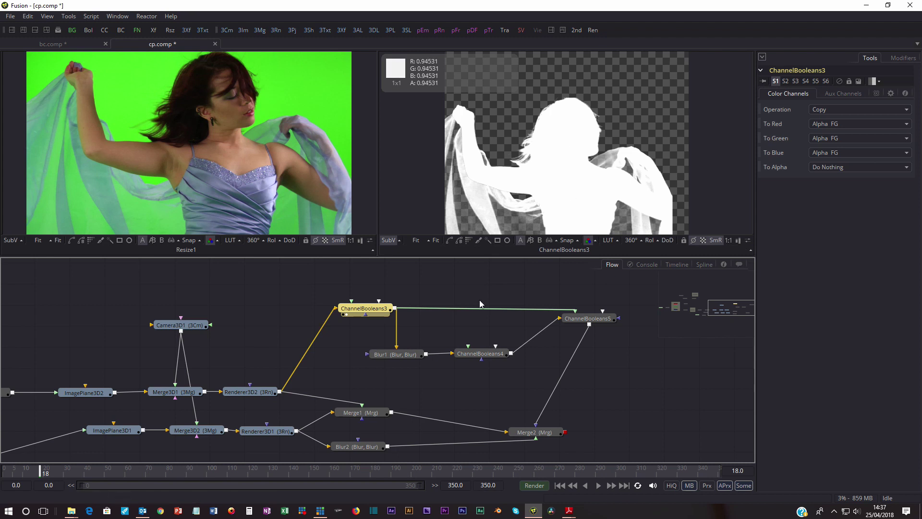
Step: View Blur1 and ChannelBooleans4 in the second viewer and examine the settings of each
{"action": "left_click", "coordinate": [378, 360]}
{"action": "left_click", "coordinate": [390, 358]}
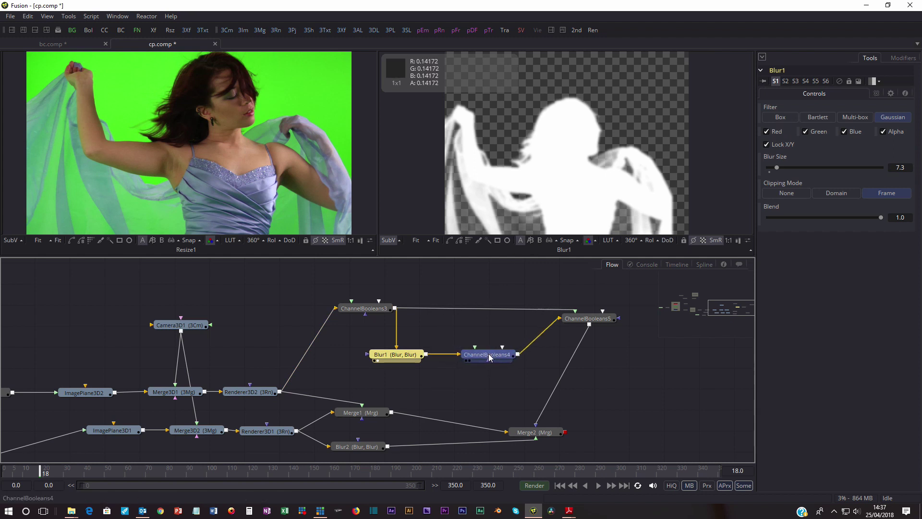
{"action": "left_click", "coordinate": [478, 357]}
{"action": "left_click", "coordinate": [470, 360]}
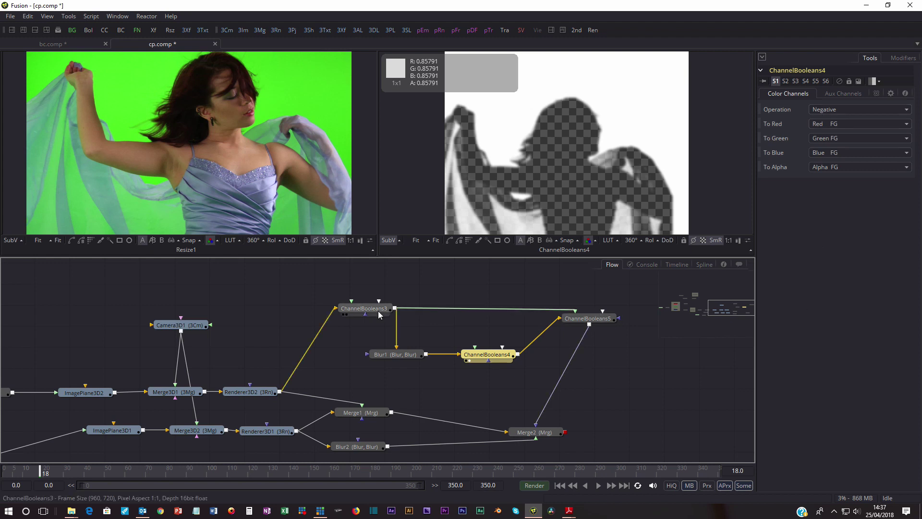
Step: Compare ChannelBooleans3, Blur1 and ChannelBooleans4 in the second viewer, followed by ChannelBooleans5 with its channel settings open
{"action": "left_click", "coordinate": [346, 315]}
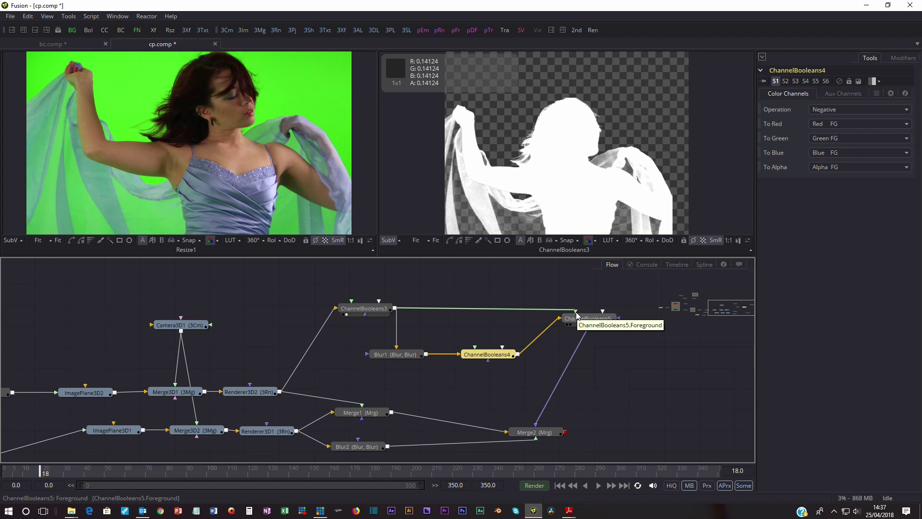
{"action": "left_click", "coordinate": [378, 361]}
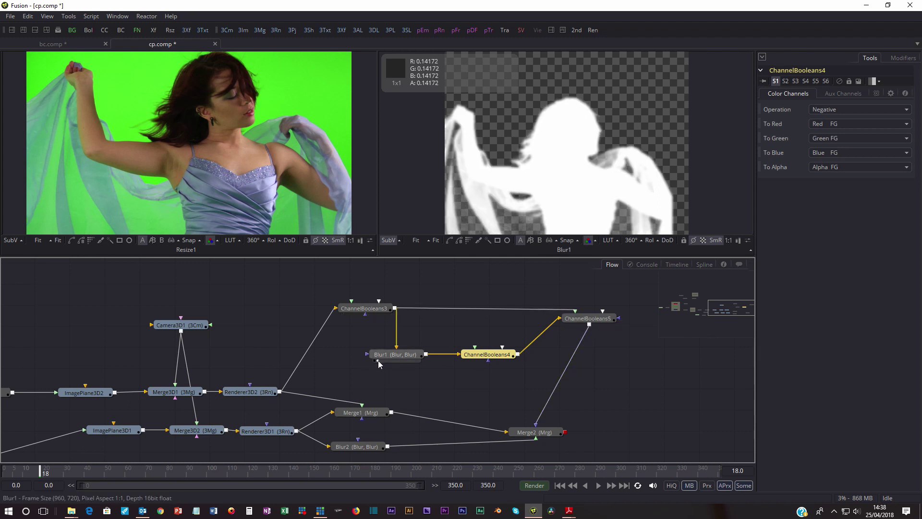
{"action": "left_click", "coordinate": [470, 361]}
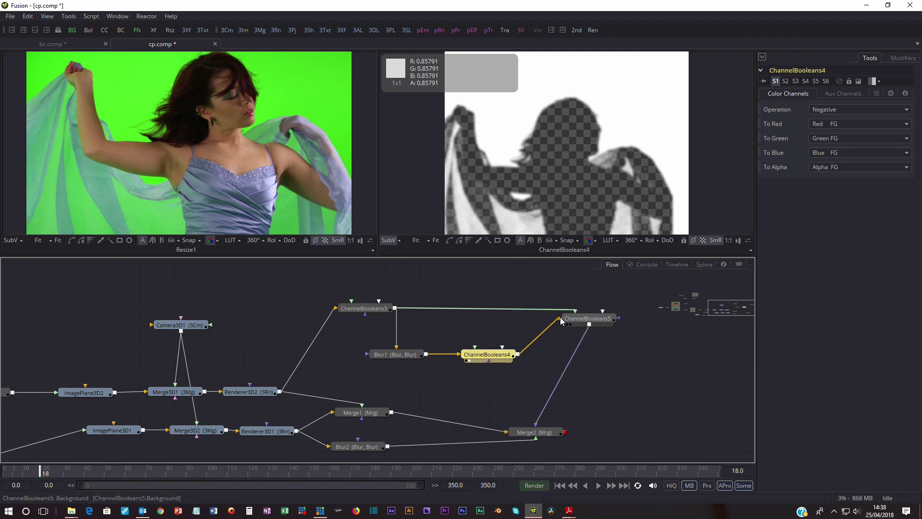
{"action": "left_click", "coordinate": [579, 319]}
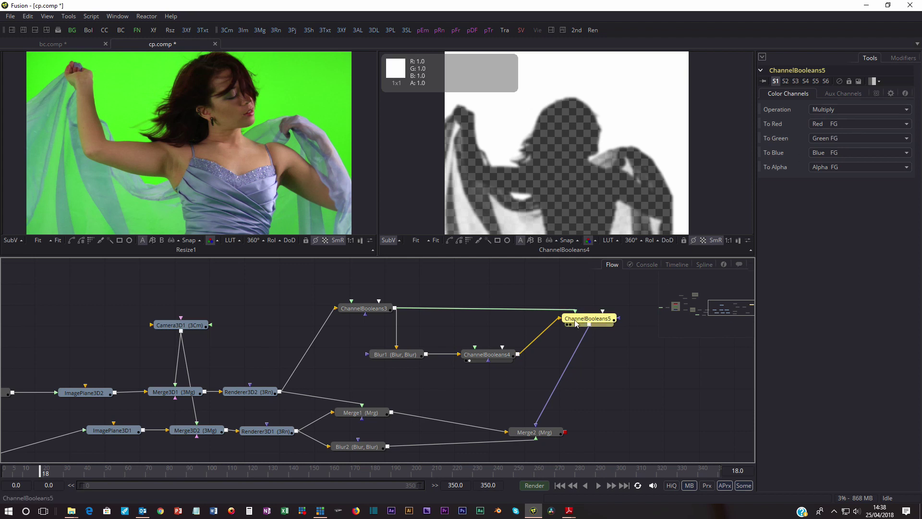
{"action": "left_click", "coordinate": [568, 324]}
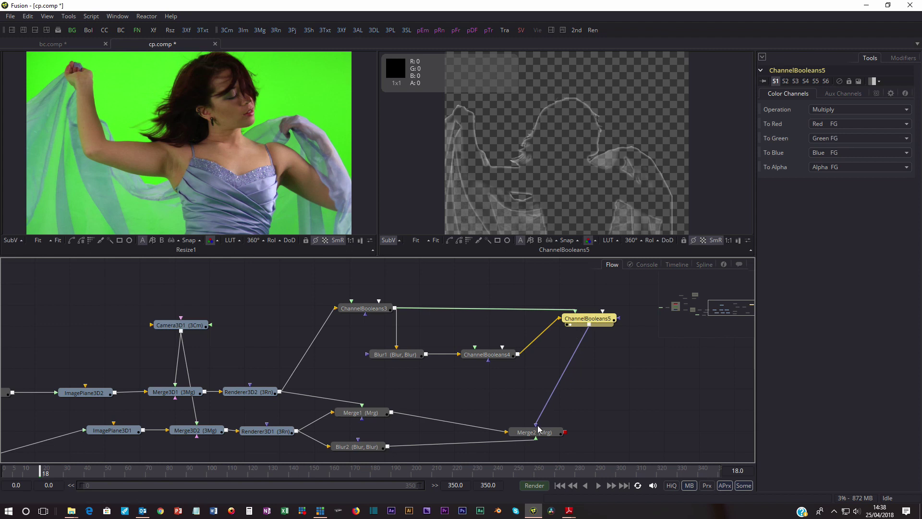
Step: View the final Merge2 node in the second viewer and open its merge settings
{"action": "left_click_drag", "start_coordinate": [507, 401], "coordinate": [478, 344]}
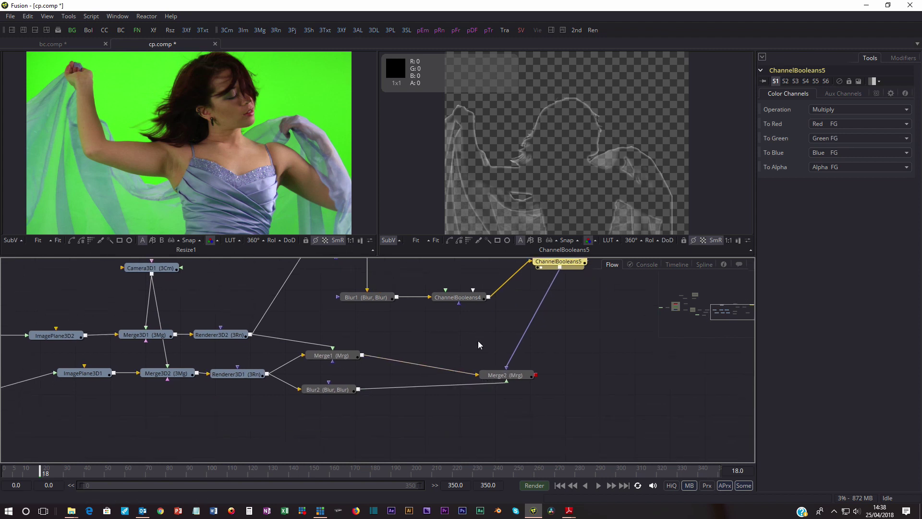
{"action": "left_click", "coordinate": [488, 381]}
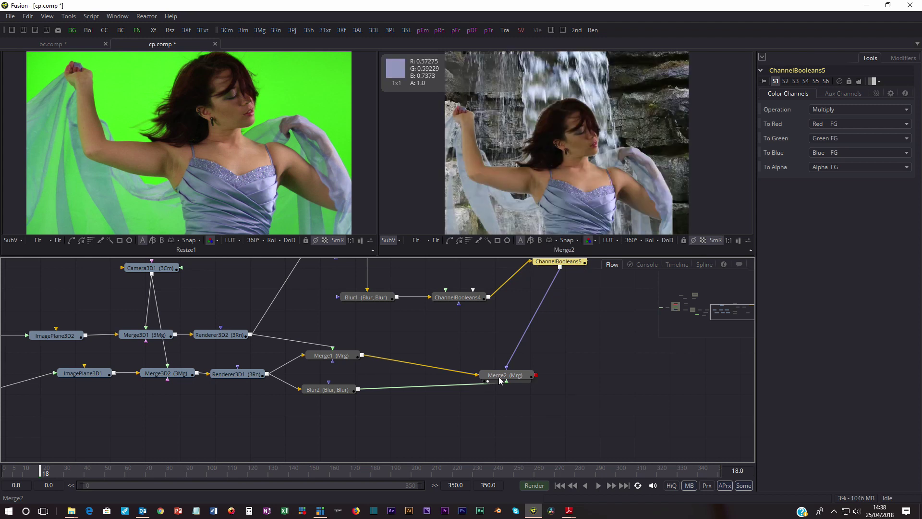
{"action": "left_click", "coordinate": [502, 380]}
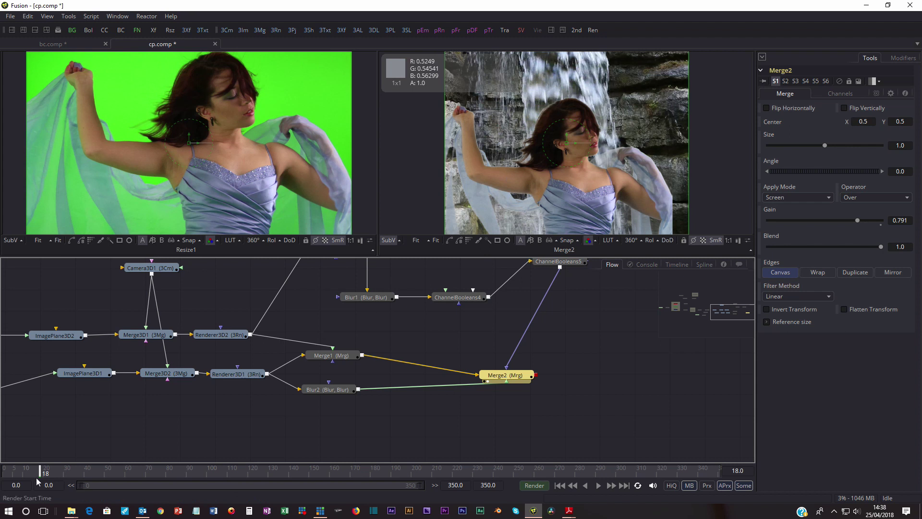
Step: Play back the composition from frame 0
{"action": "left_click_drag", "start_coordinate": [39, 474], "coordinate": [4, 474]}
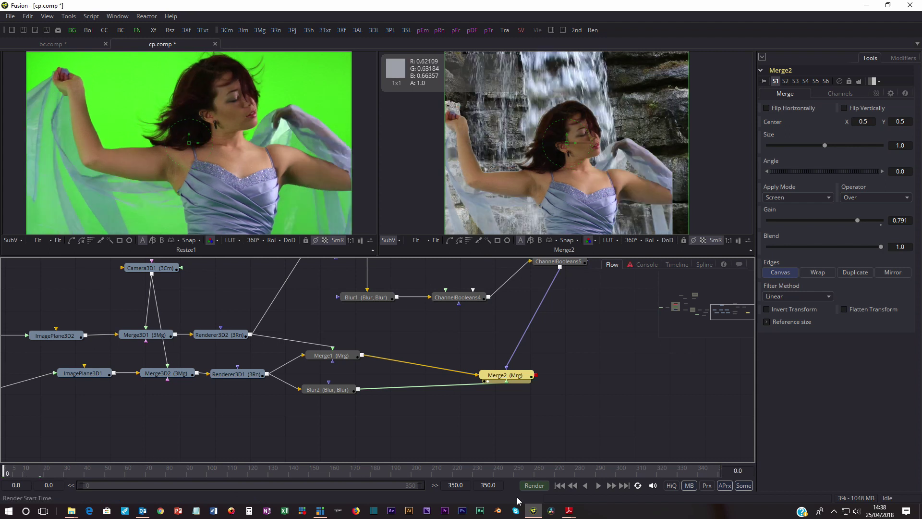
{"action": "left_click", "coordinate": [598, 485]}
{"action": "mouse_move", "coordinate": [542, 505]}
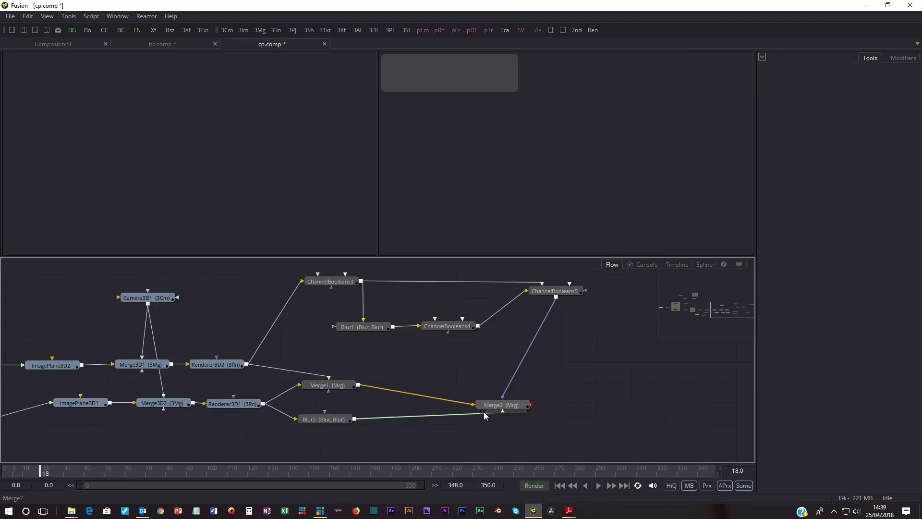
Step: Load Merge2 of the reopened cp.comp composition into the second viewer and look over the nodes feeding it
{"action": "left_click", "coordinate": [484, 412]}
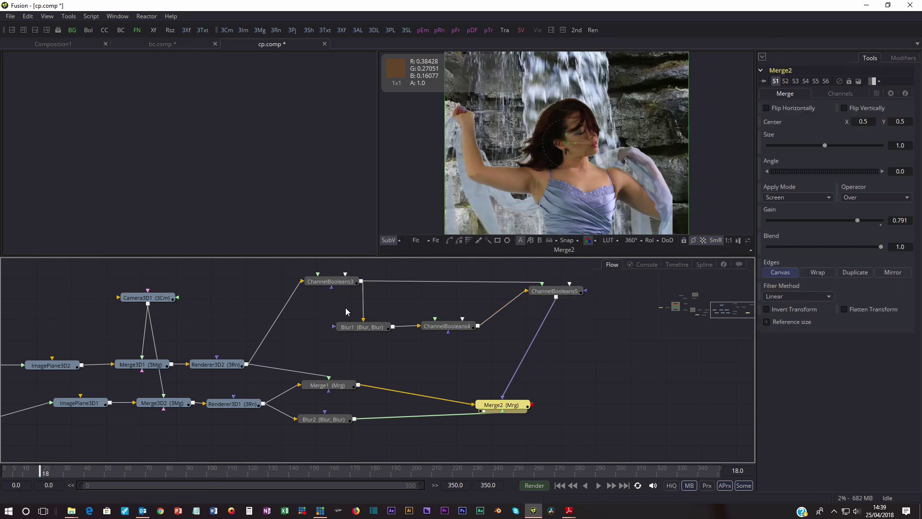
{"action": "left_click_drag", "start_coordinate": [178, 434], "coordinate": [442, 401]}
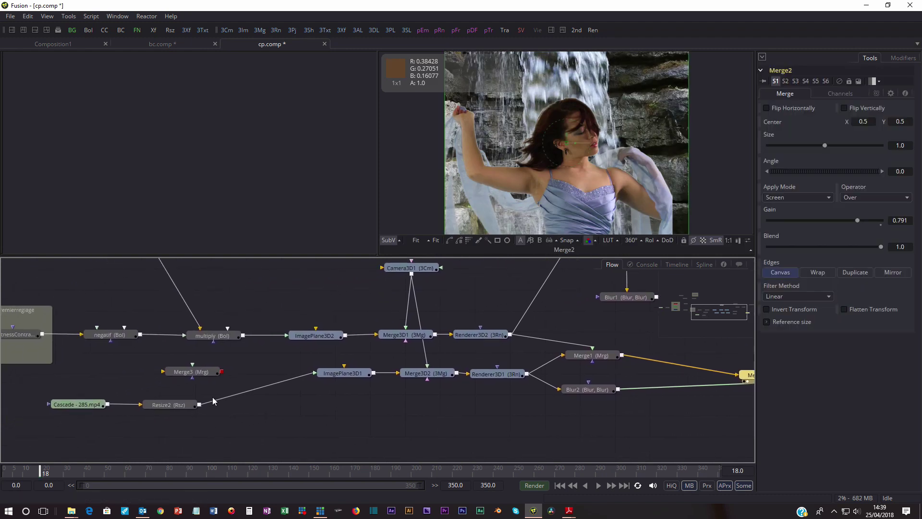
Step: Set the High value of the BrightnessContrast1 node in the premierreglage group to 0.407
{"action": "left_click_drag", "start_coordinate": [77, 403], "coordinate": [103, 357]}
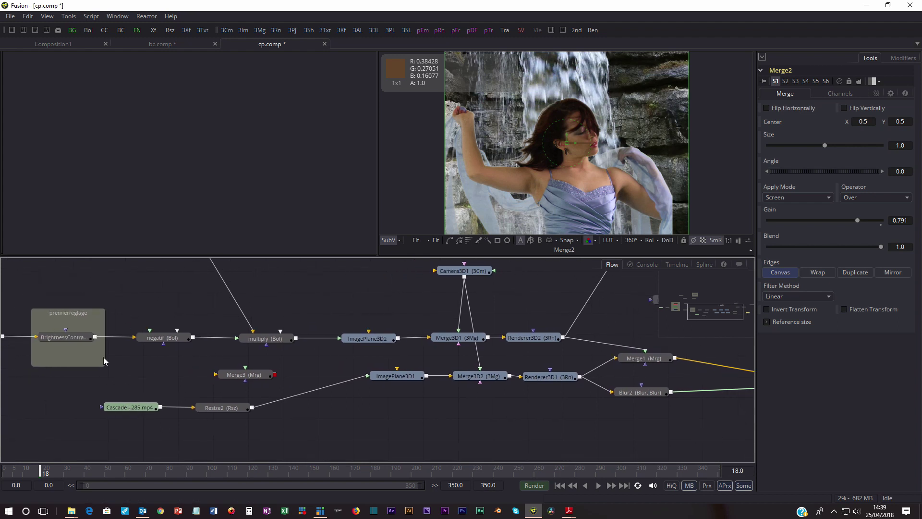
{"action": "left_click", "coordinate": [74, 339]}
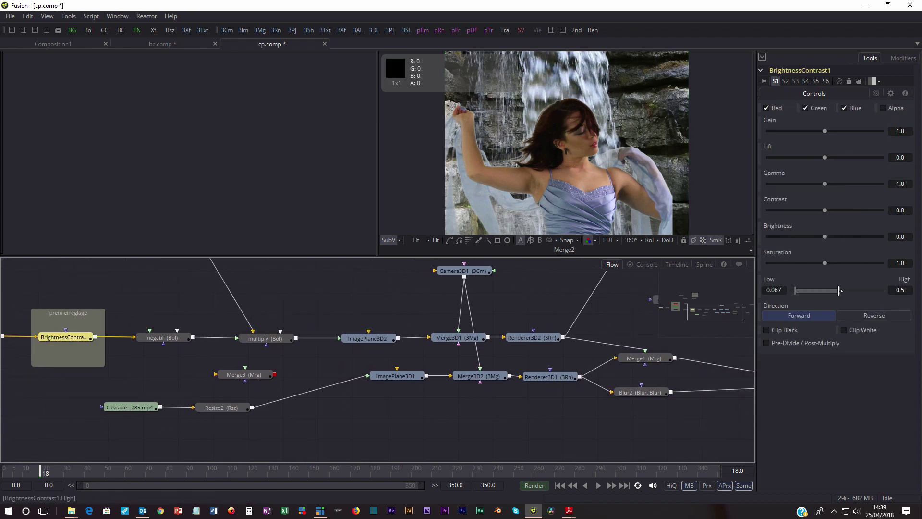
{"action": "left_click_drag", "start_coordinate": [839, 291], "coordinate": [830, 291]}
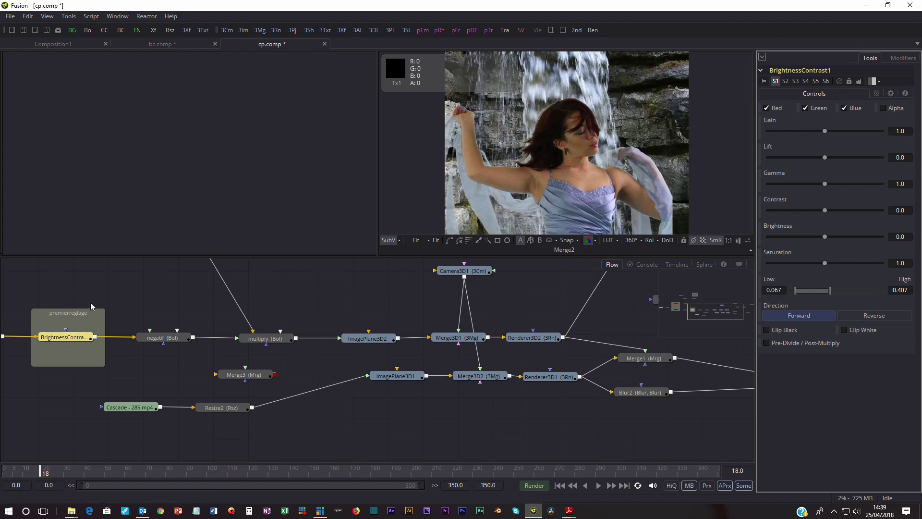
Step: Open the BrightnessContrast2 settings in the reglage2 group and review the flow from the colour separation to the 3D image planes
{"action": "left_click_drag", "start_coordinate": [129, 300], "coordinate": [189, 464]}
{"action": "left_click", "coordinate": [146, 303]}
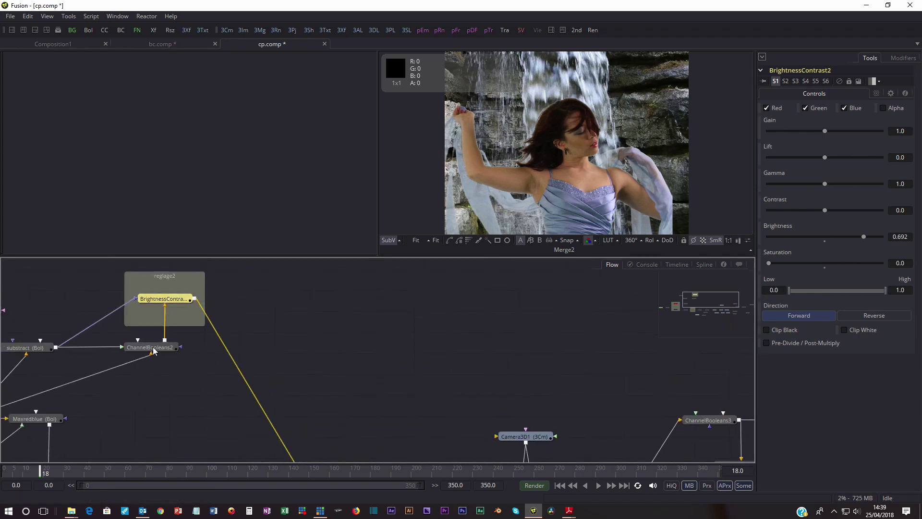
{"action": "left_click_drag", "start_coordinate": [159, 418], "coordinate": [521, 346]}
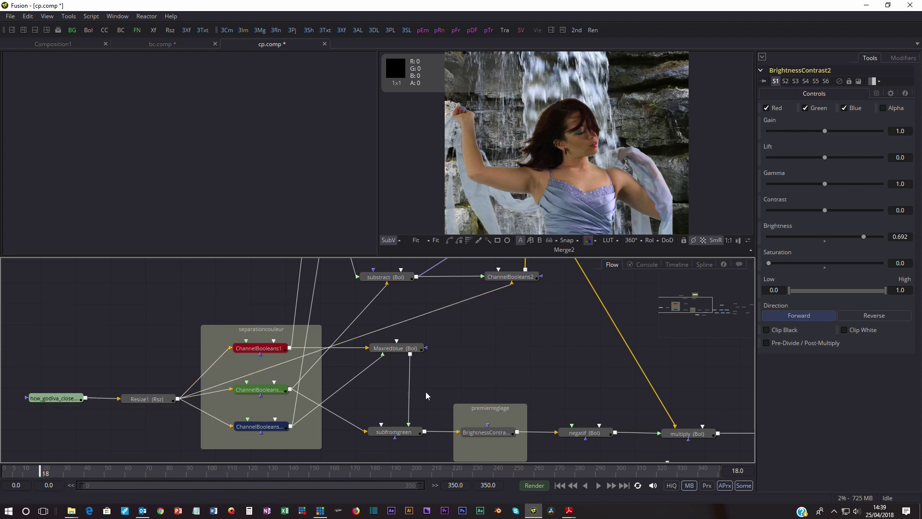
{"action": "left_click_drag", "start_coordinate": [498, 388], "coordinate": [324, 334]}
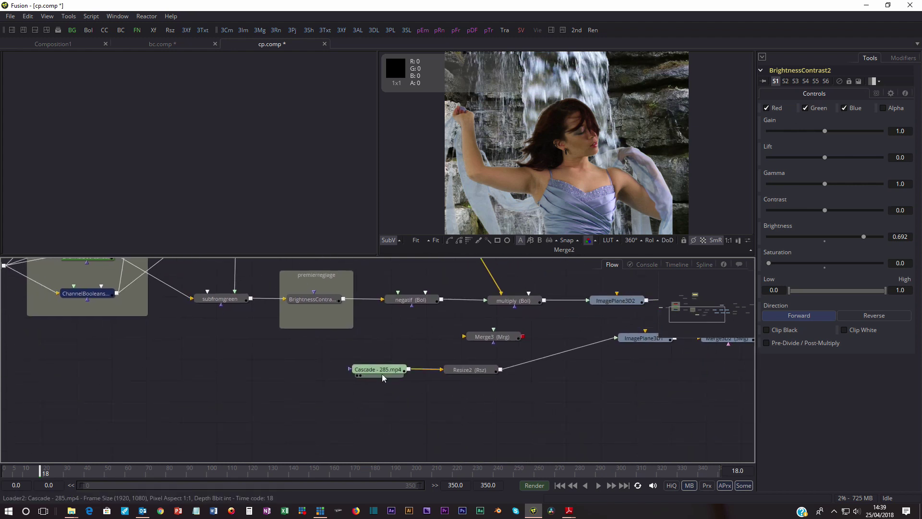
{"action": "left_click_drag", "start_coordinate": [420, 345], "coordinate": [367, 473]}
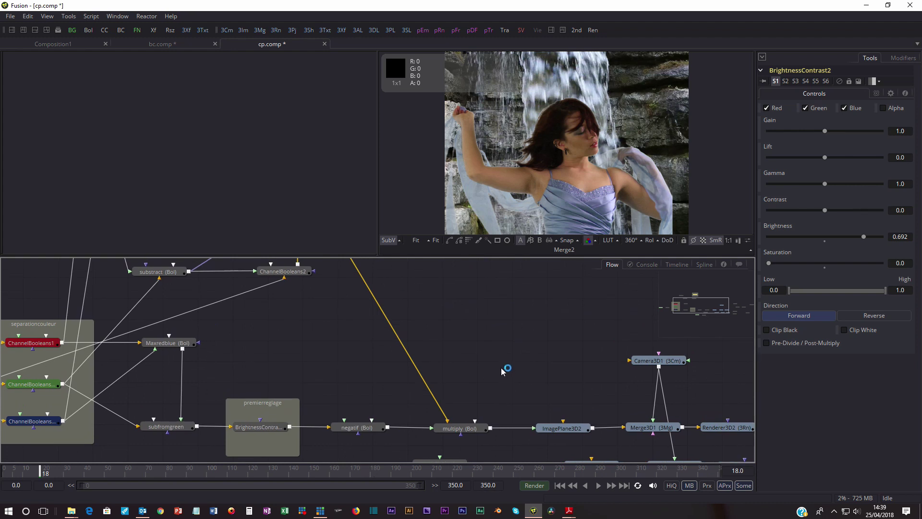
{"action": "left_click_drag", "start_coordinate": [546, 340], "coordinate": [456, 305]}
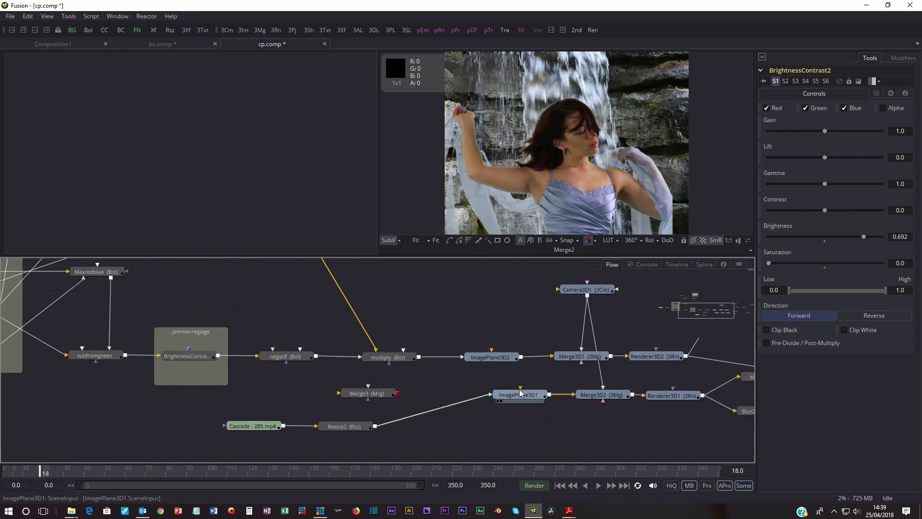
Step: Try a blur size of 5.6 on the Blur1 node and set it back to 7.3
{"action": "left_click_drag", "start_coordinate": [622, 316], "coordinate": [409, 381]}
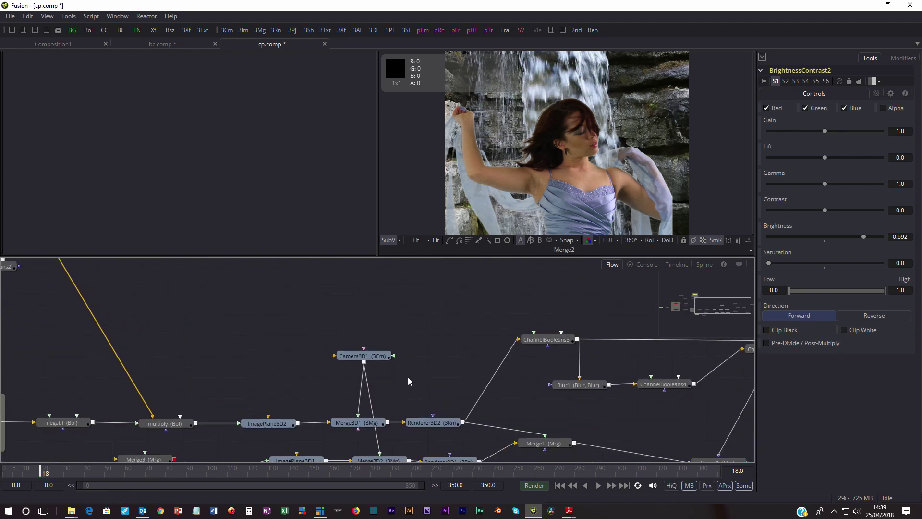
{"action": "left_click", "coordinate": [571, 390]}
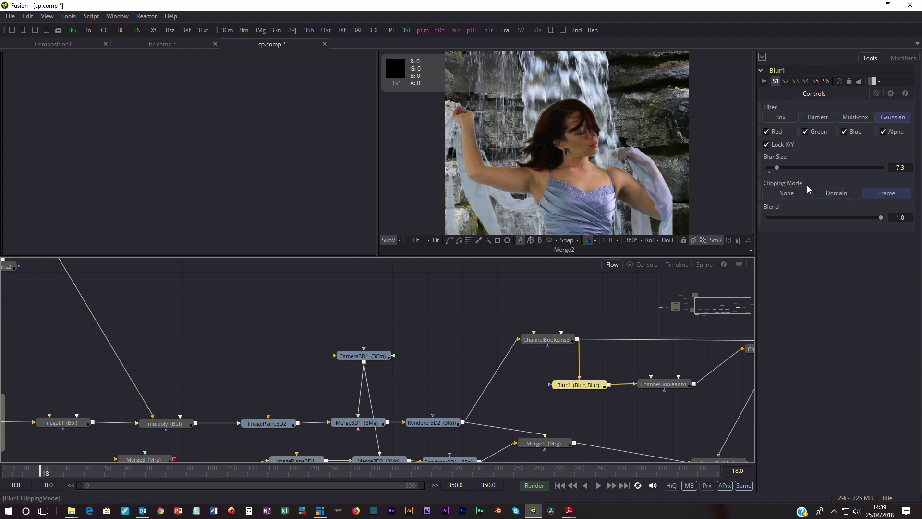
{"action": "left_click_drag", "start_coordinate": [778, 172], "coordinate": [772, 168]}
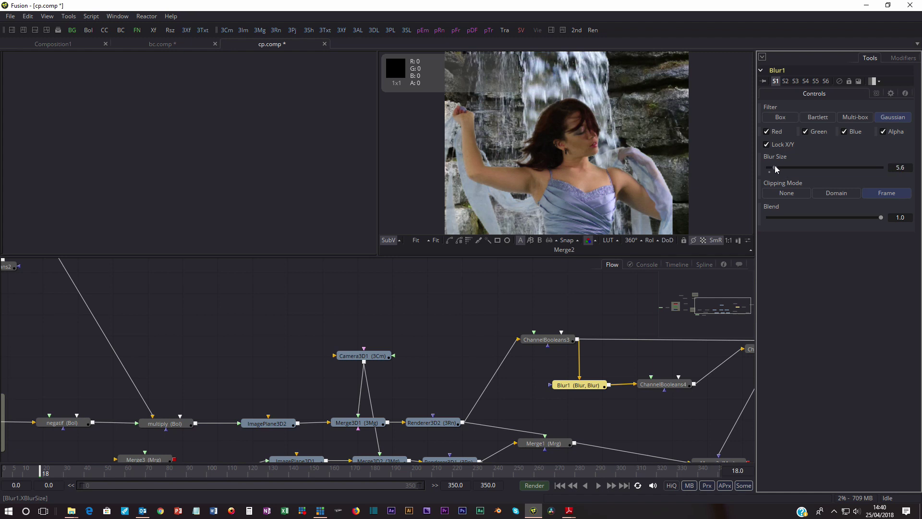
{"action": "left_click_drag", "start_coordinate": [779, 168], "coordinate": [781, 168]}
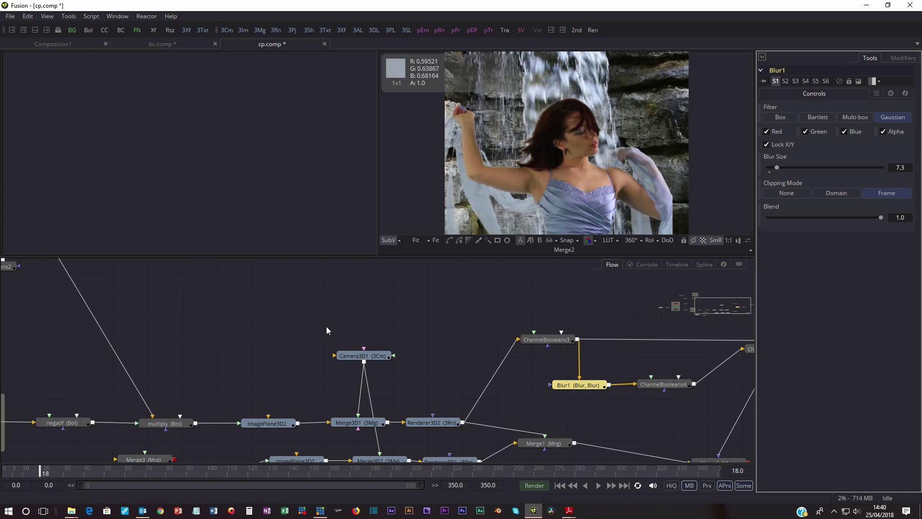
Step: Look over the node tree from the source clip and colour separation through to the 3D merges and renderers
{"action": "left_click_drag", "start_coordinate": [326, 326], "coordinate": [546, 305]}
{"action": "scroll", "coordinate": [423, 334], "scroll_direction": "down", "scroll_amount": 3}
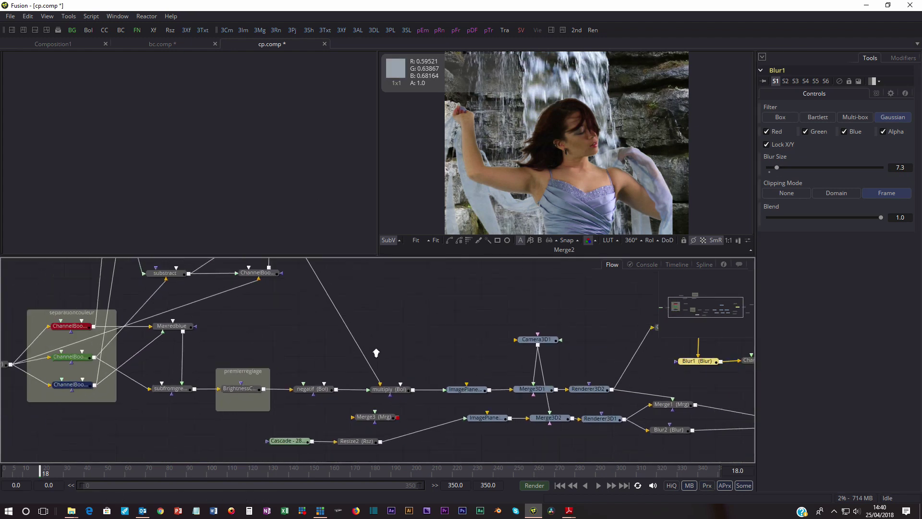
{"action": "left_click_drag", "start_coordinate": [370, 359], "coordinate": [416, 387]}
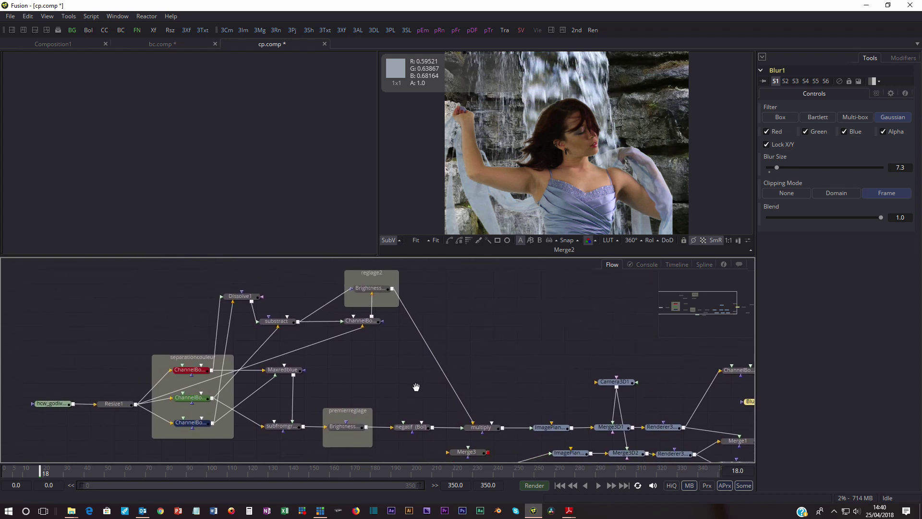